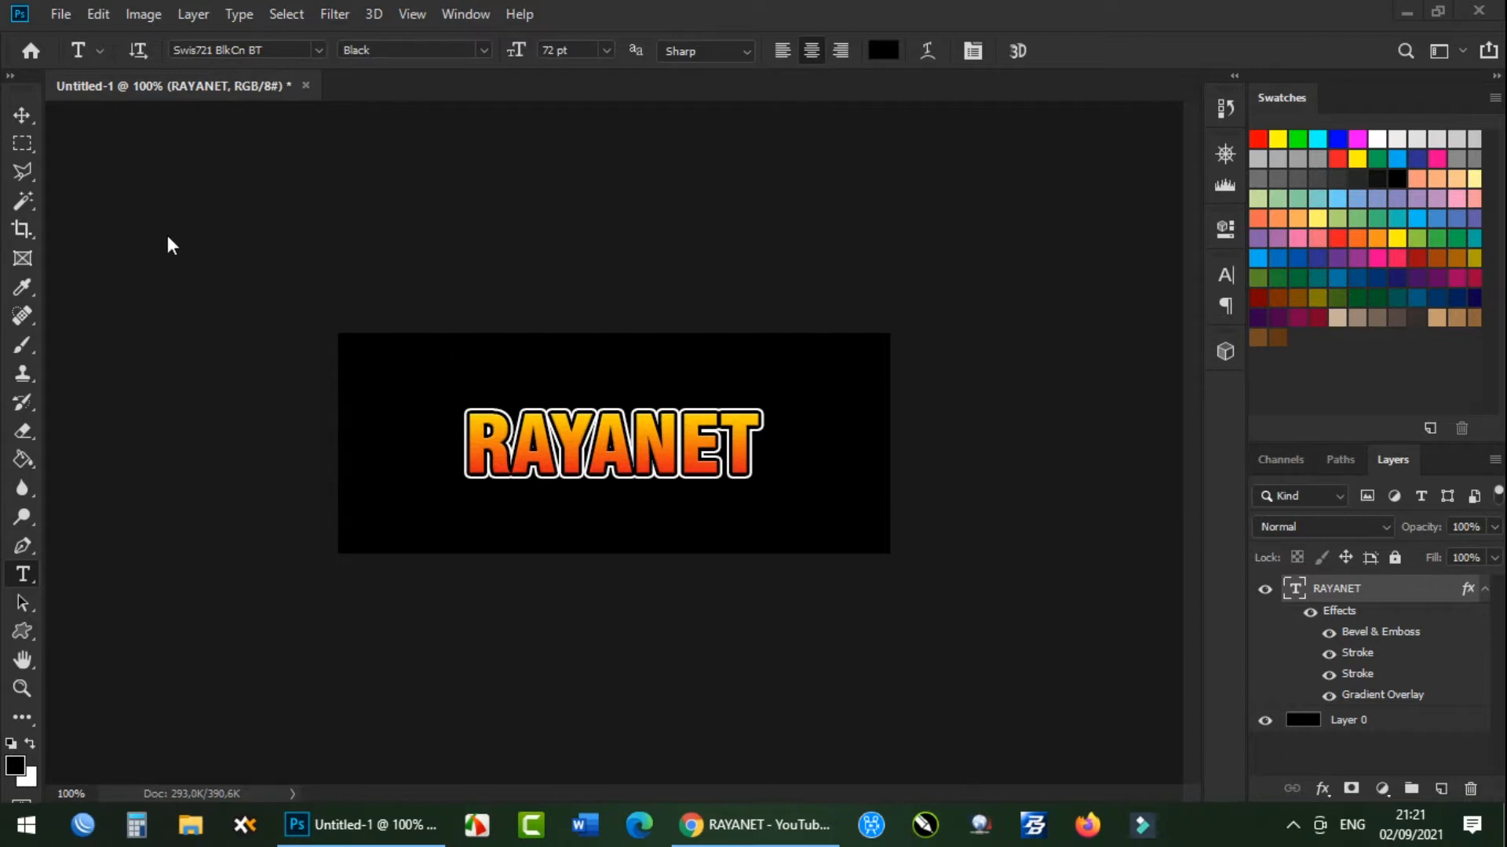
# Create a new document 500 pixels wide and 200 pixels high with a black background.
pyautogui.click(62, 15)
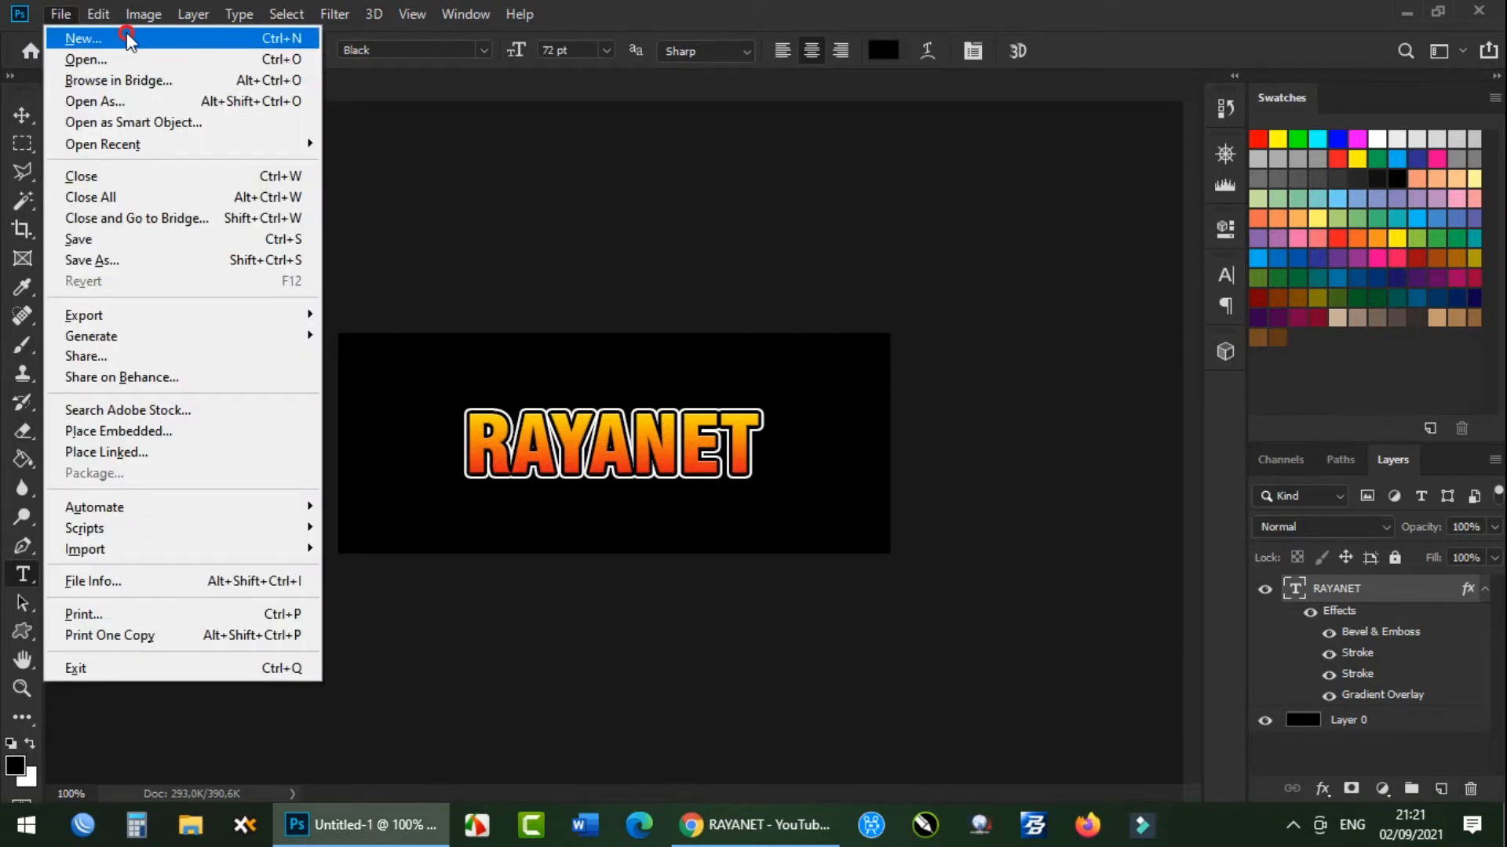
pyautogui.click(291, 49)
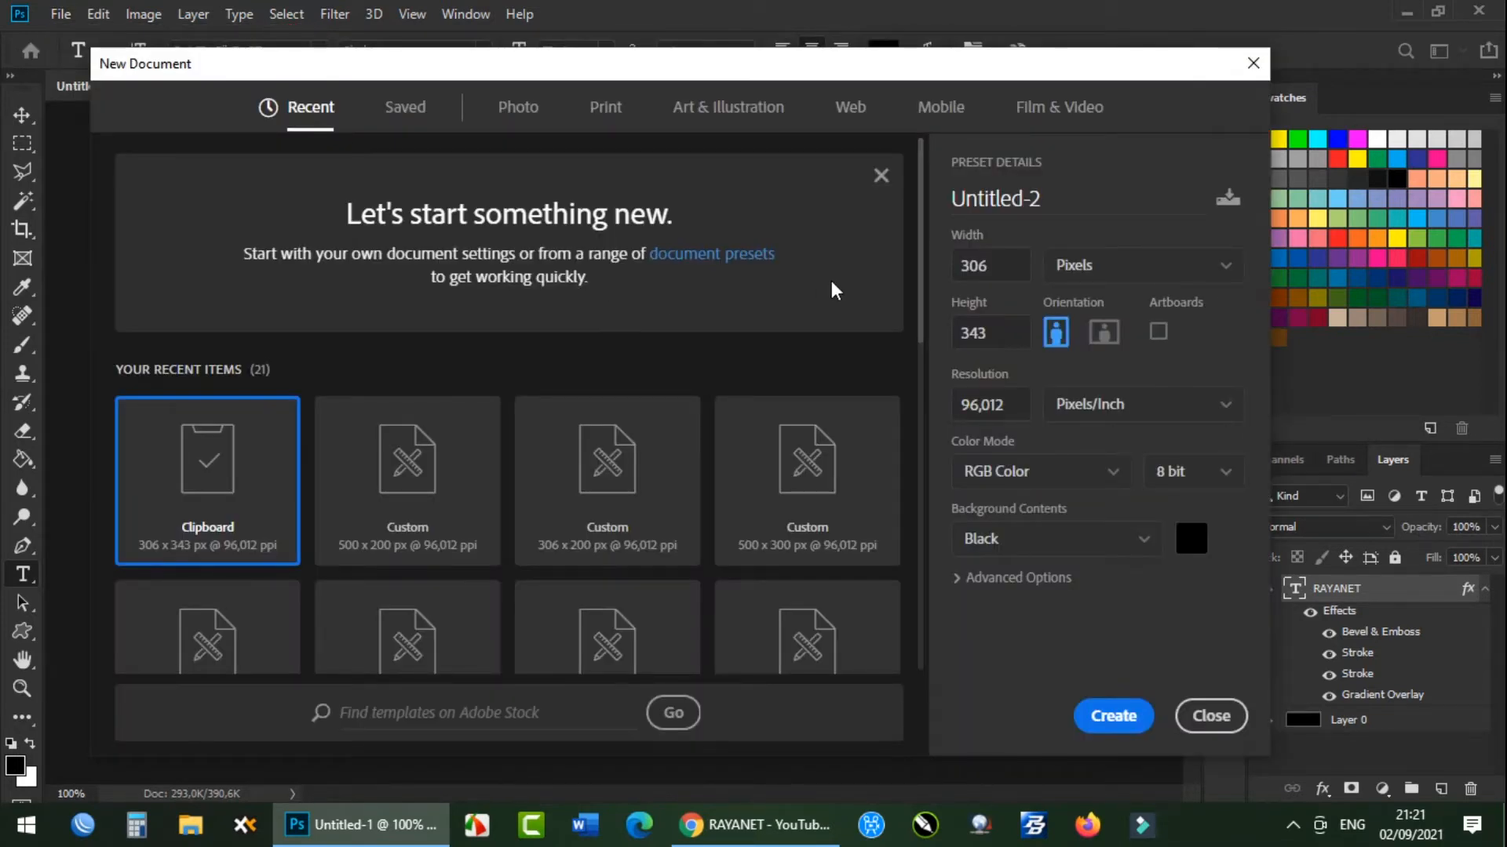
pyautogui.doubleClick(980, 264)
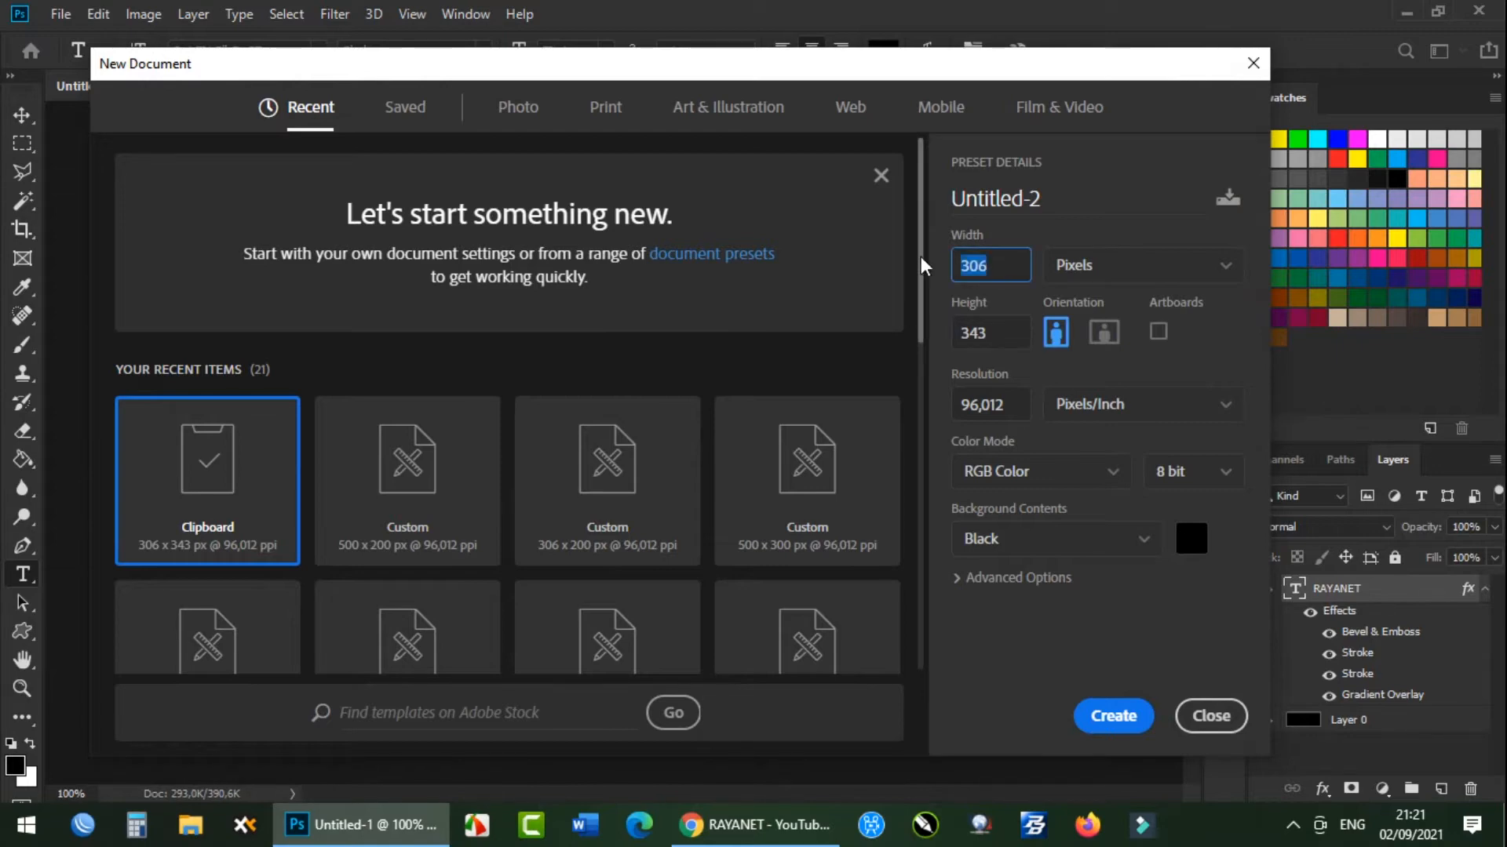
pyautogui.write('500')
pyautogui.press('Tab')
pyautogui.write('200')
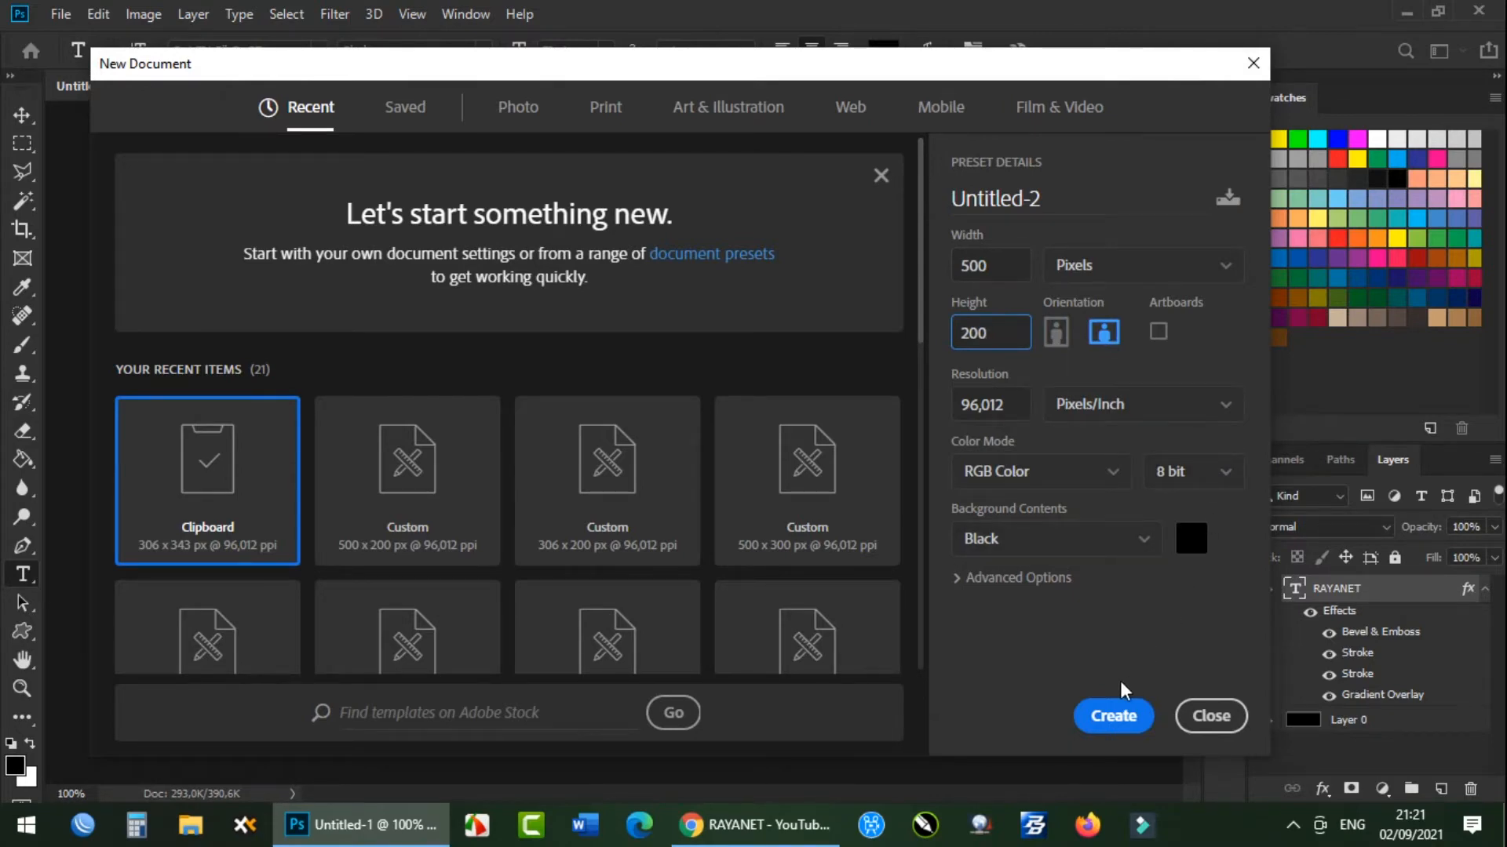
pyautogui.click(1098, 728)
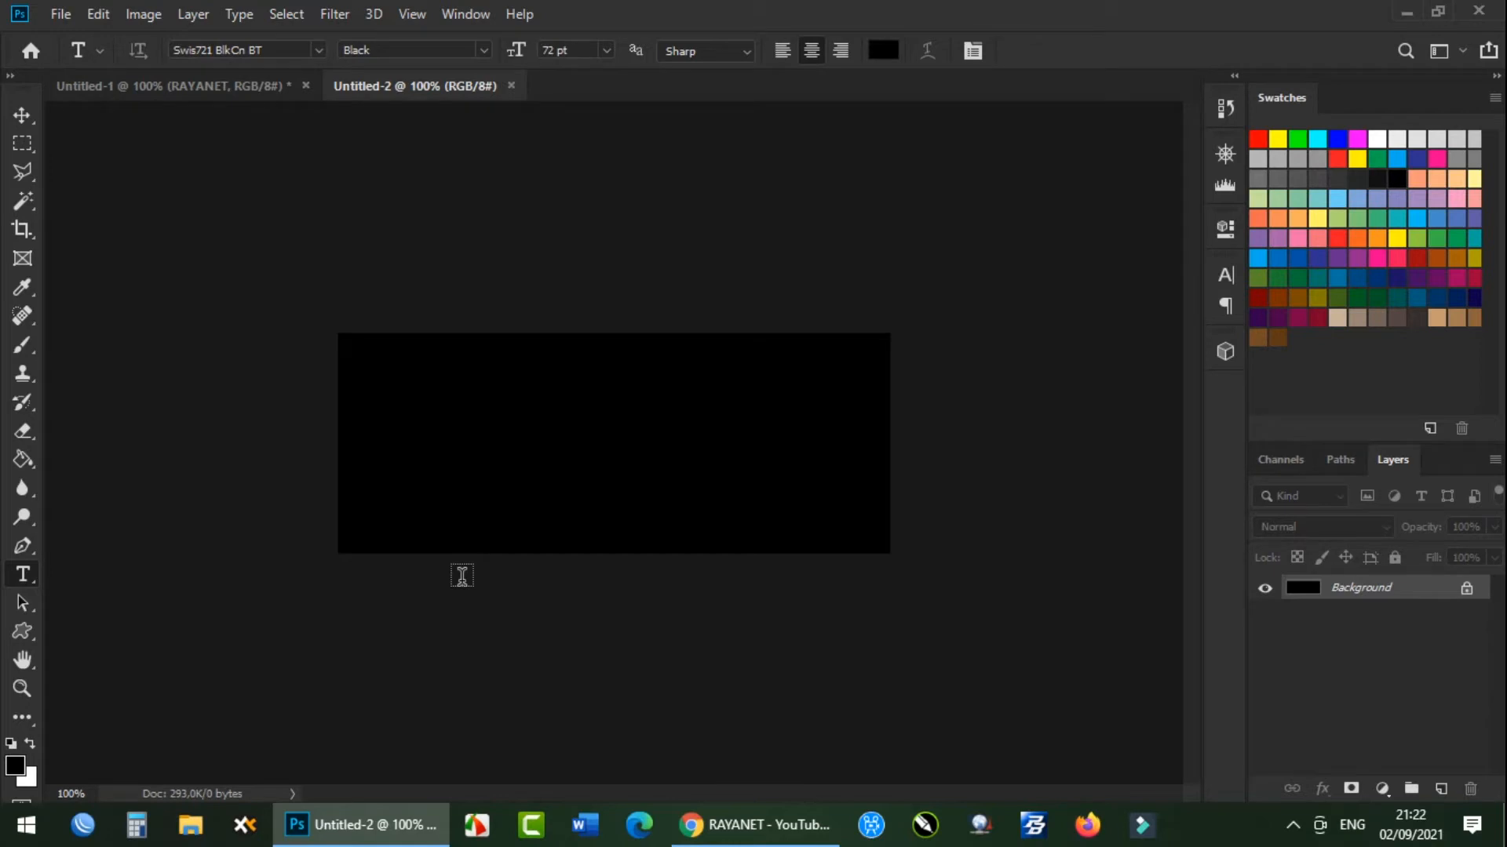
# Add the horizontal text RAYANET on the black canvas.
pyautogui.click(23, 578)
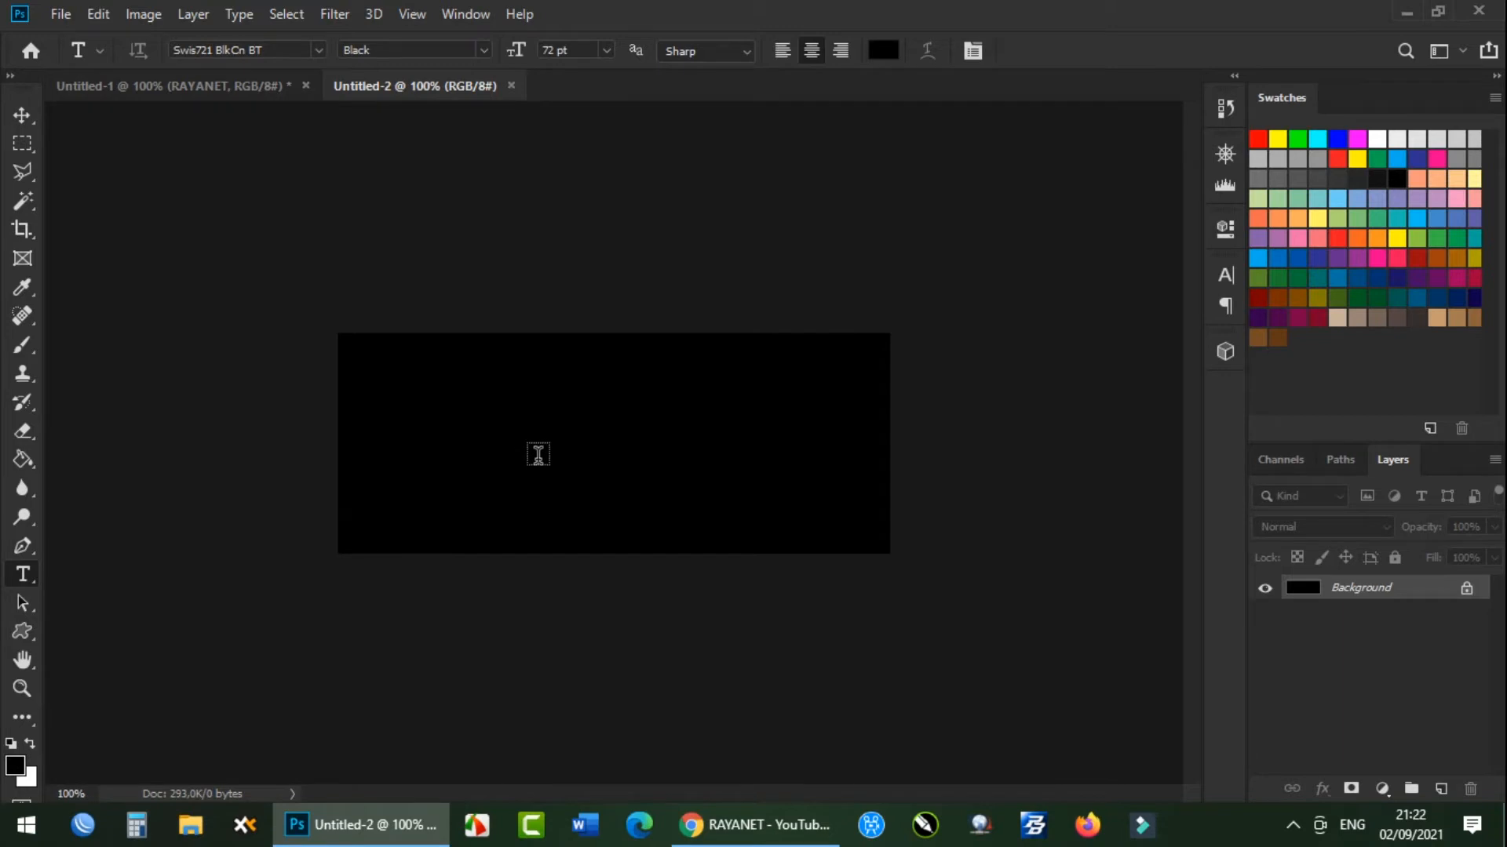
pyautogui.click(475, 449)
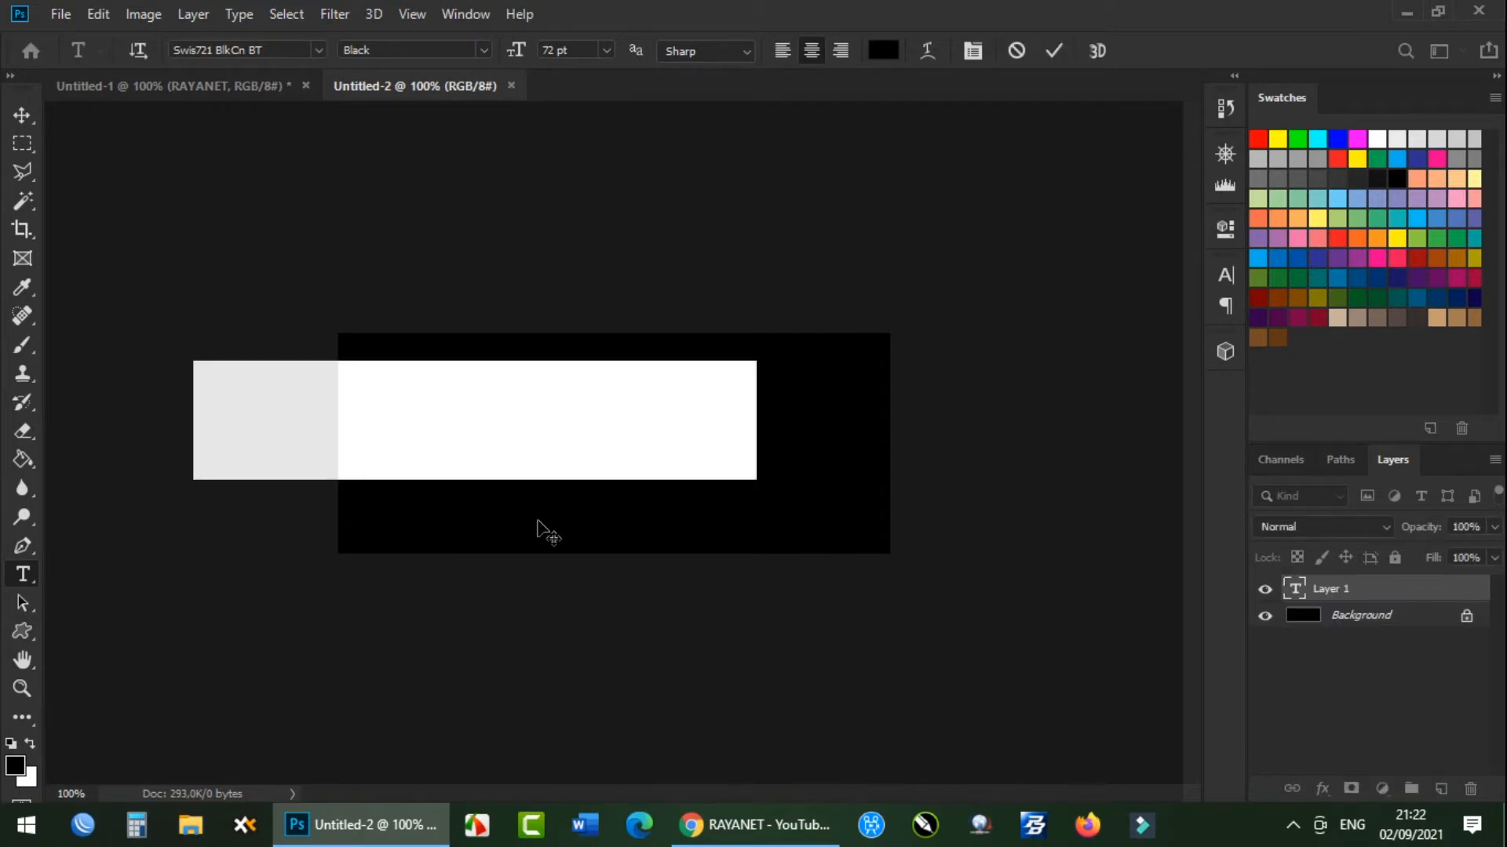
pyautogui.write('RAYANET')
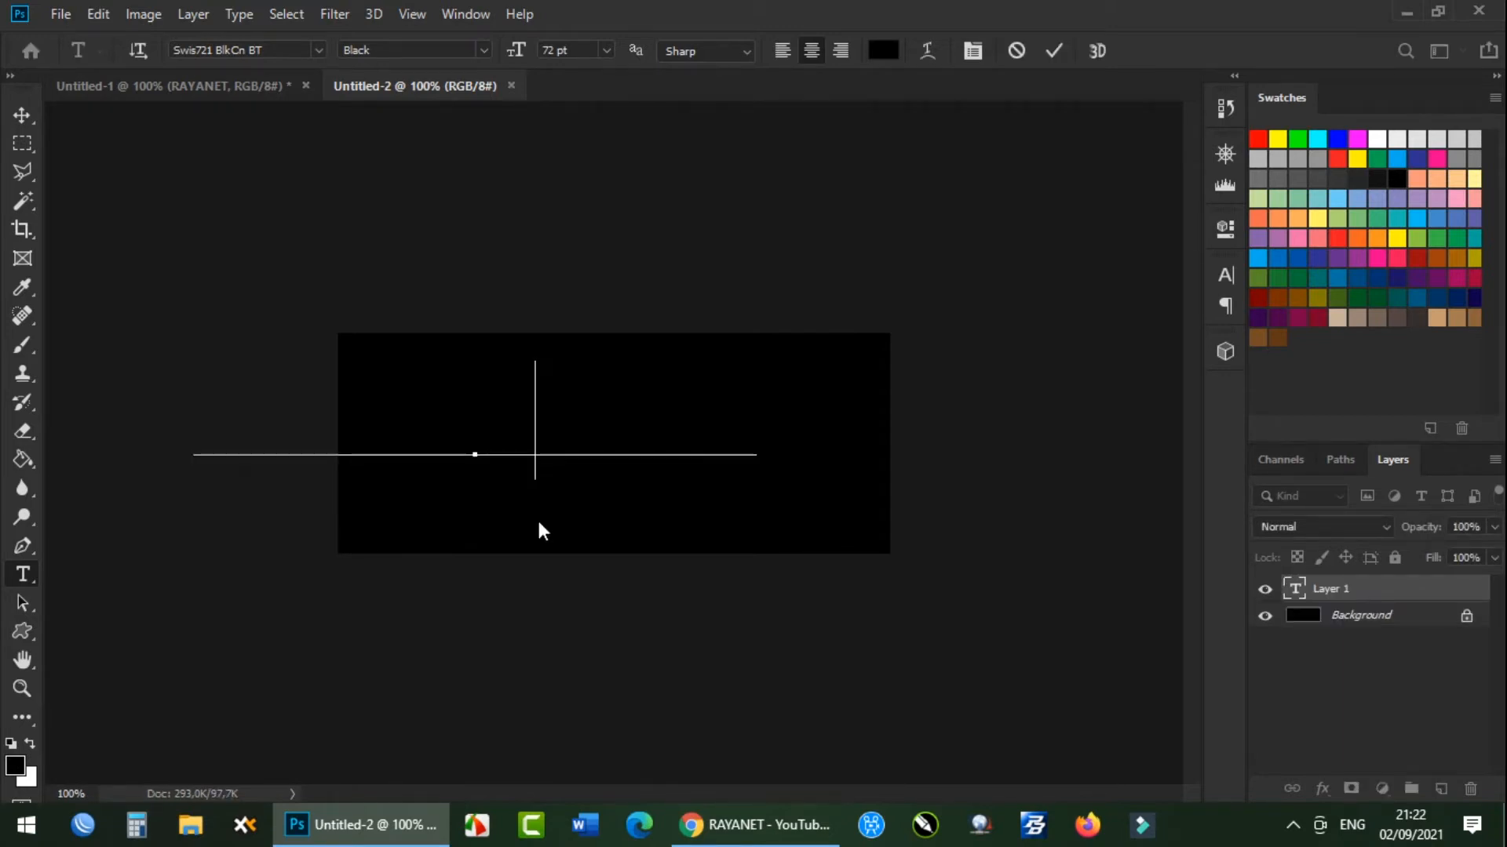
# Recolour the whole RAYANET text to bright yellow, fffc00.
pyautogui.hotkey('ctrl', 'a')
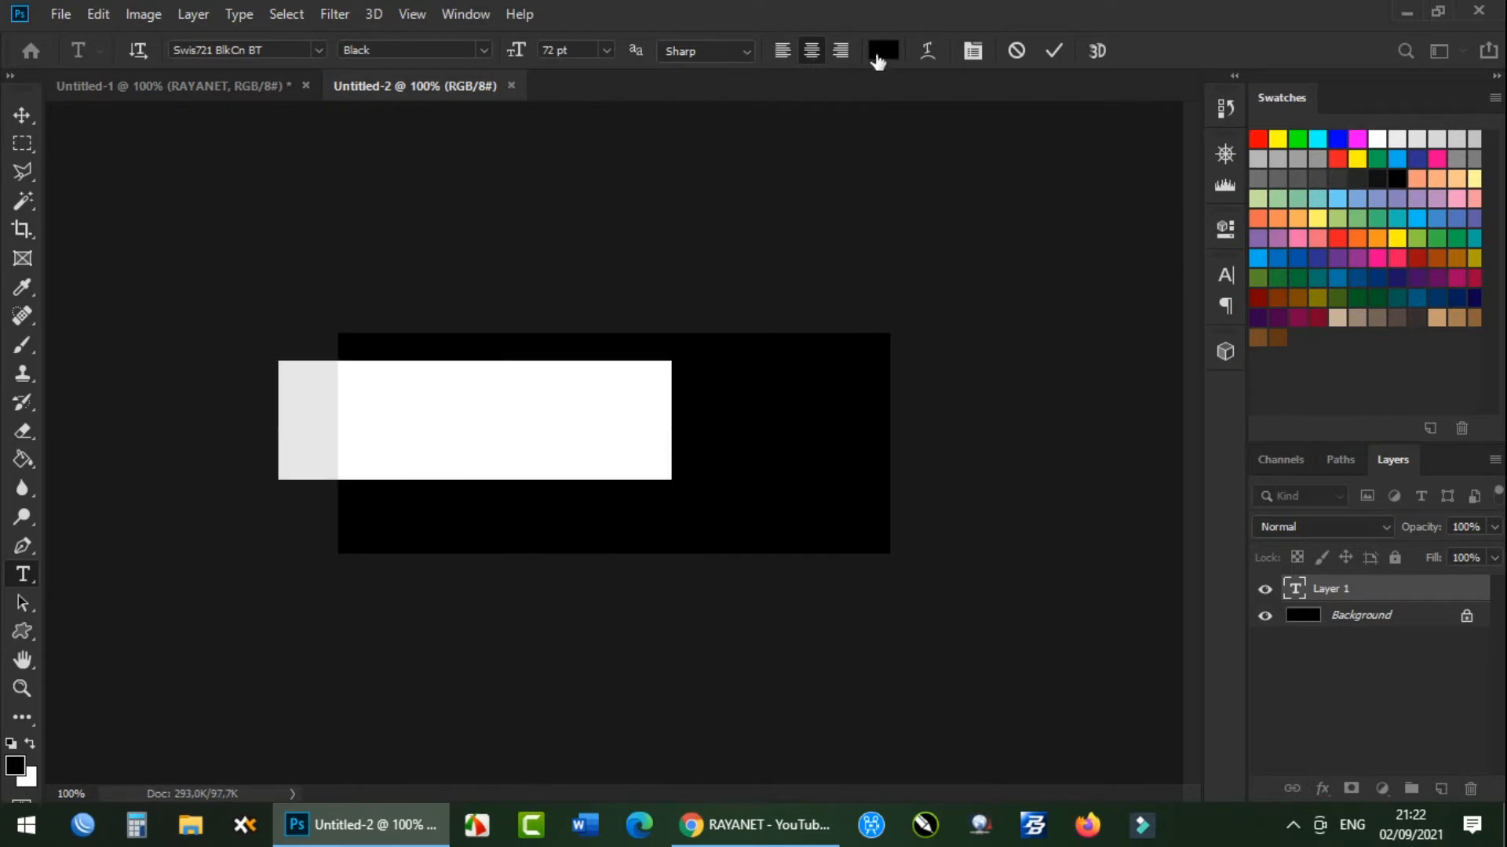
pyautogui.click(882, 50)
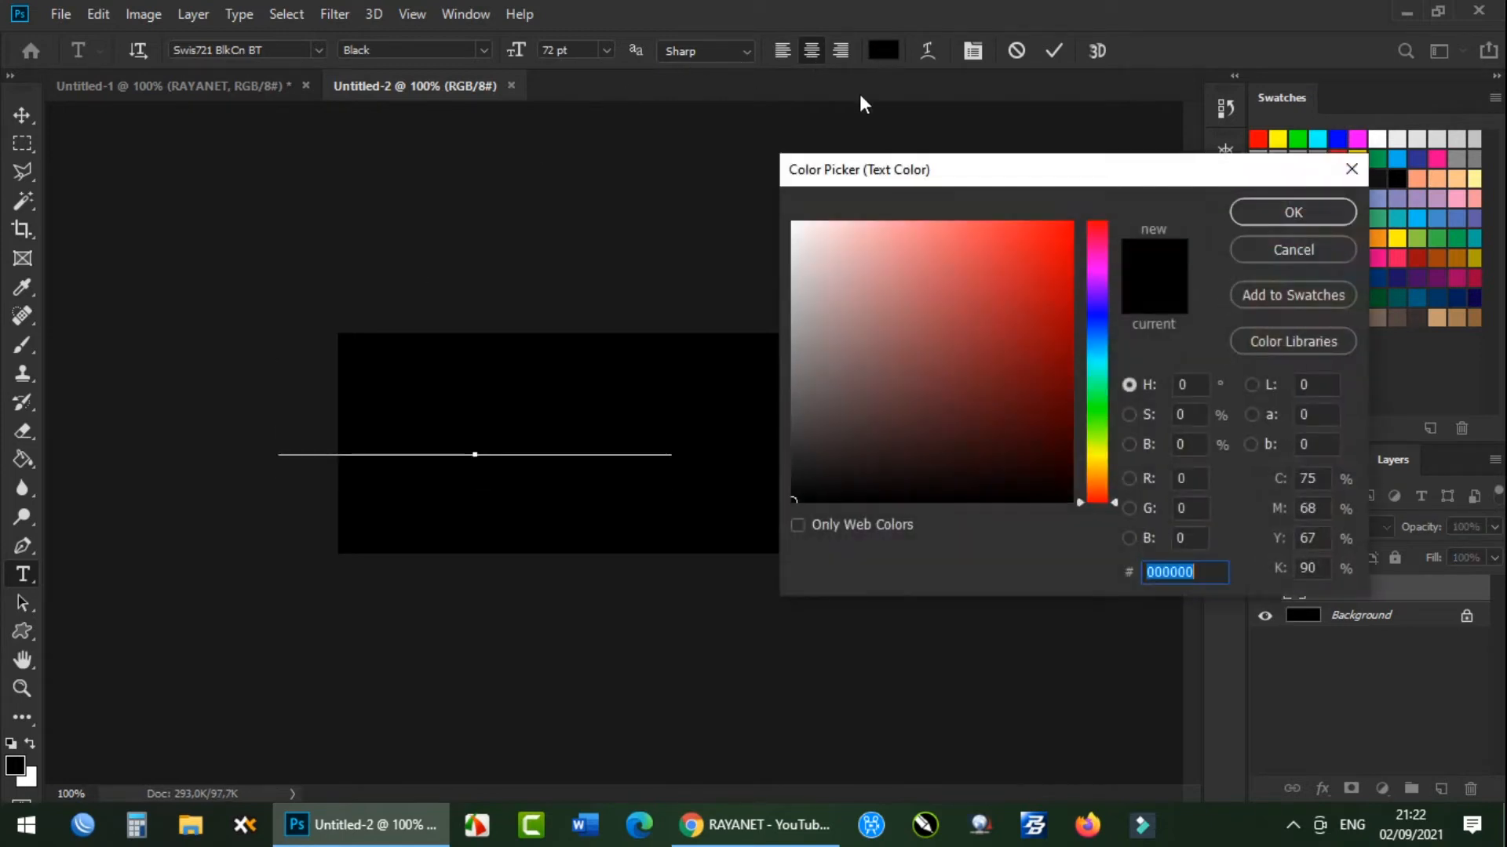
pyautogui.click(1104, 456)
pyautogui.moveTo(1028, 407); pyautogui.dragTo(1107, 170)
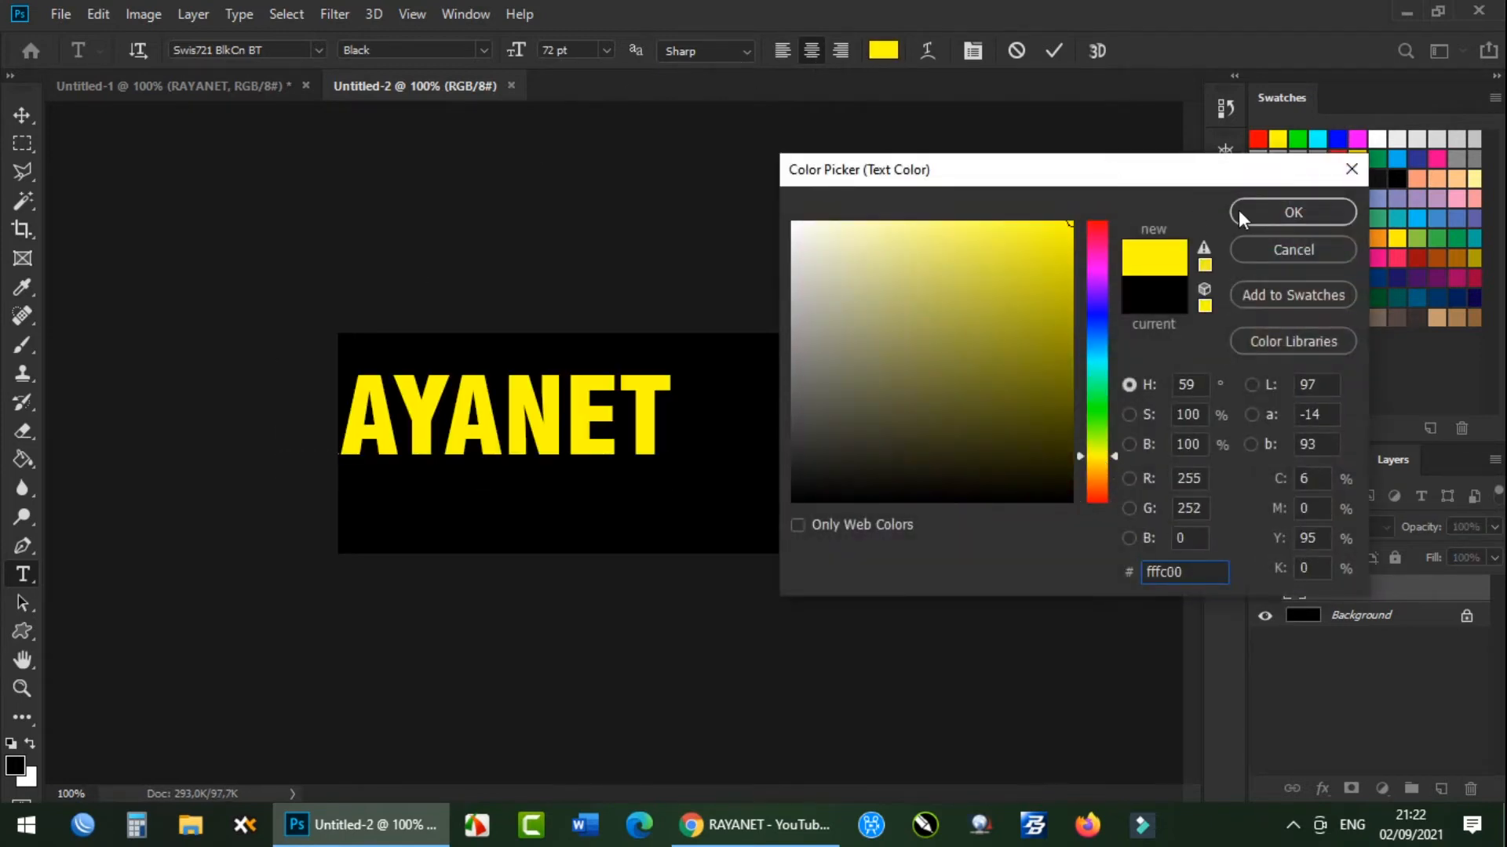
pyautogui.click(1290, 212)
# Move the RAYANET text to the centre of the canvas and deselect its layer.
pyautogui.click(22, 116)
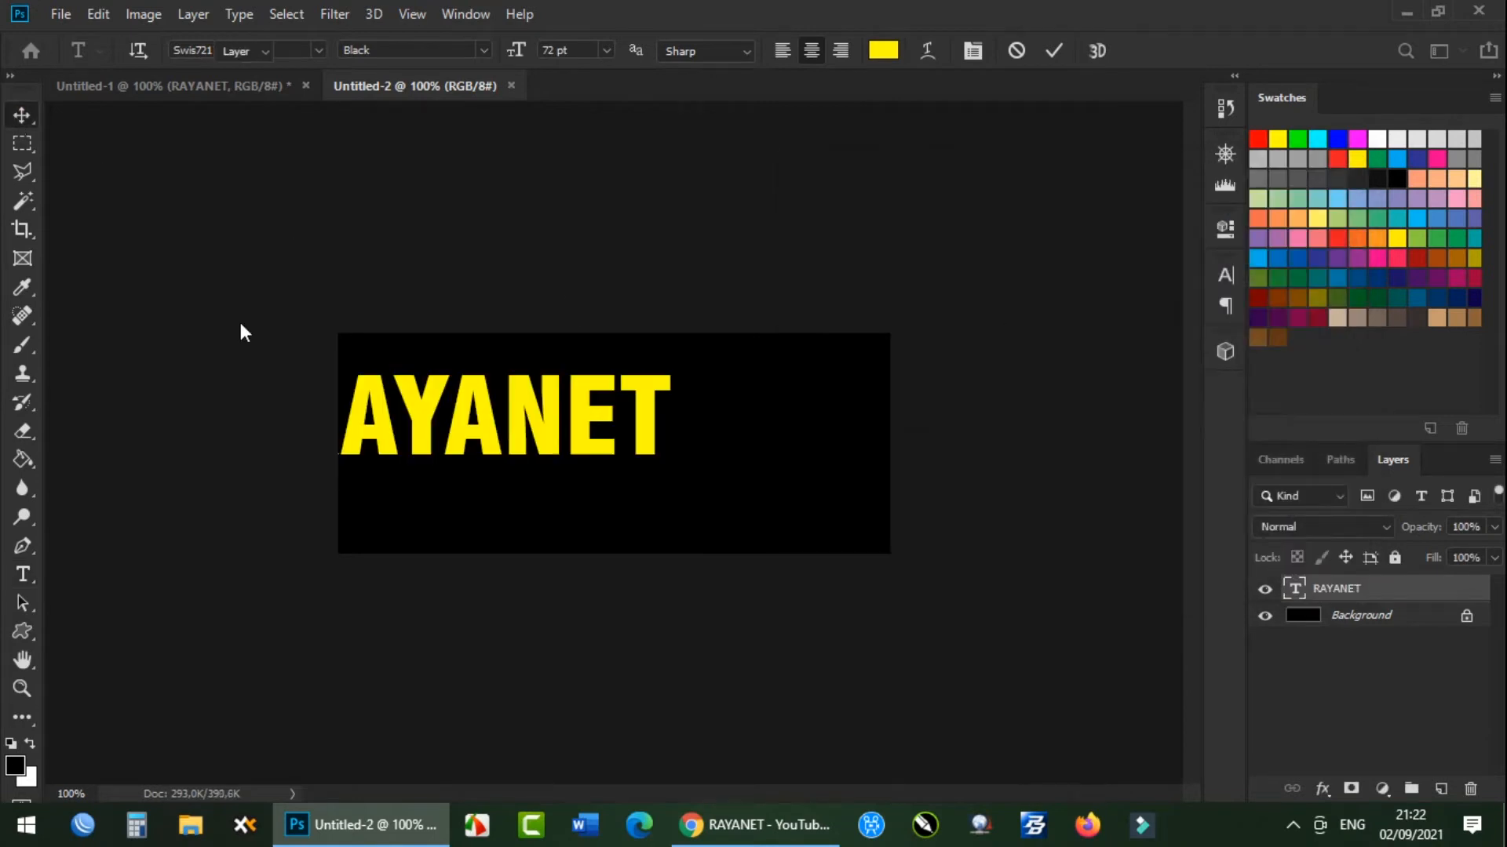
pyautogui.moveTo(466, 427); pyautogui.dragTo(602, 453)
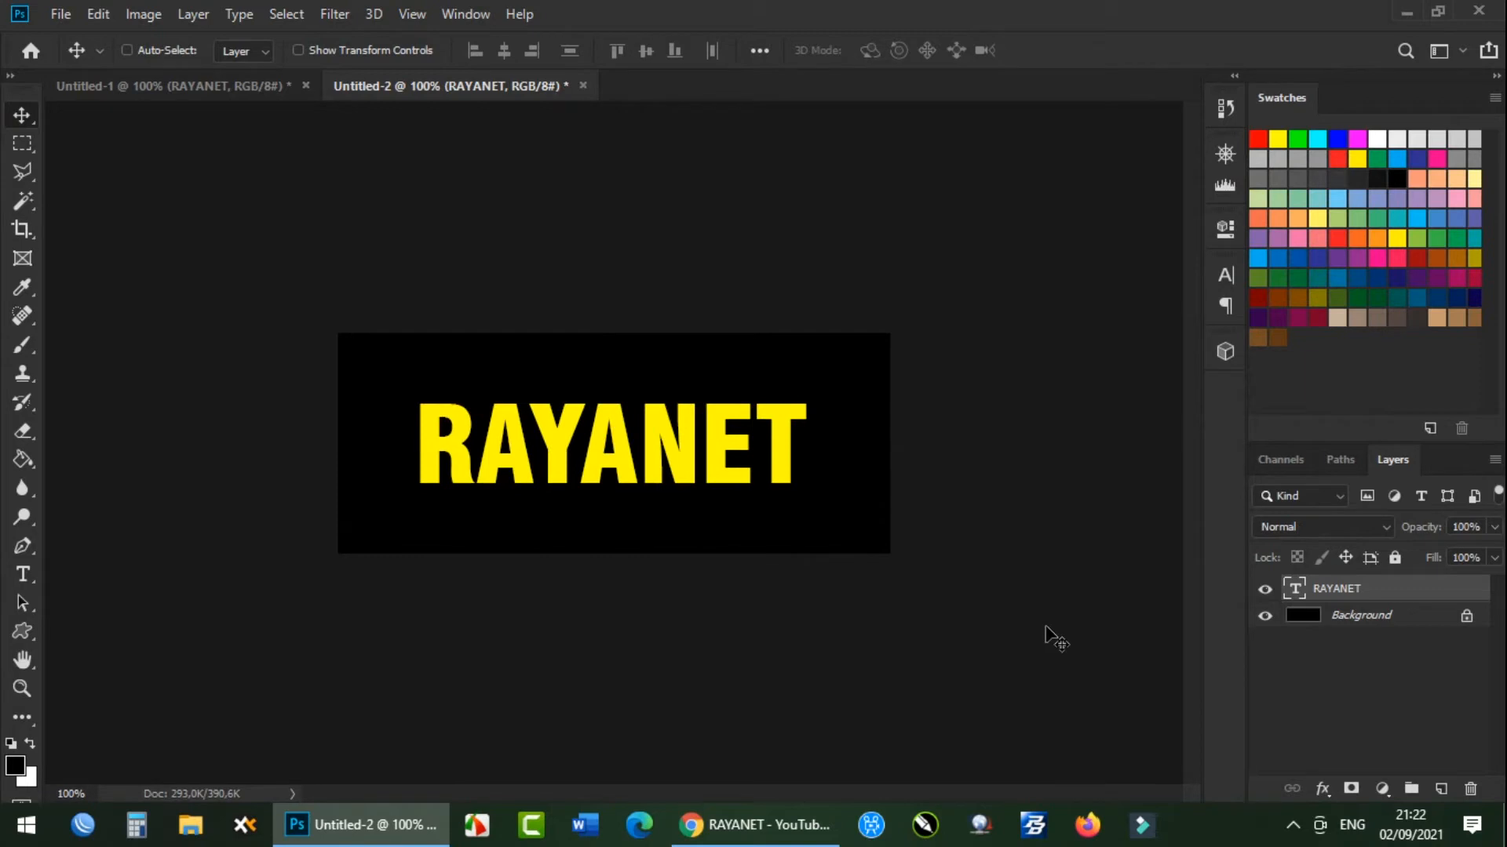
pyautogui.click(1328, 645)
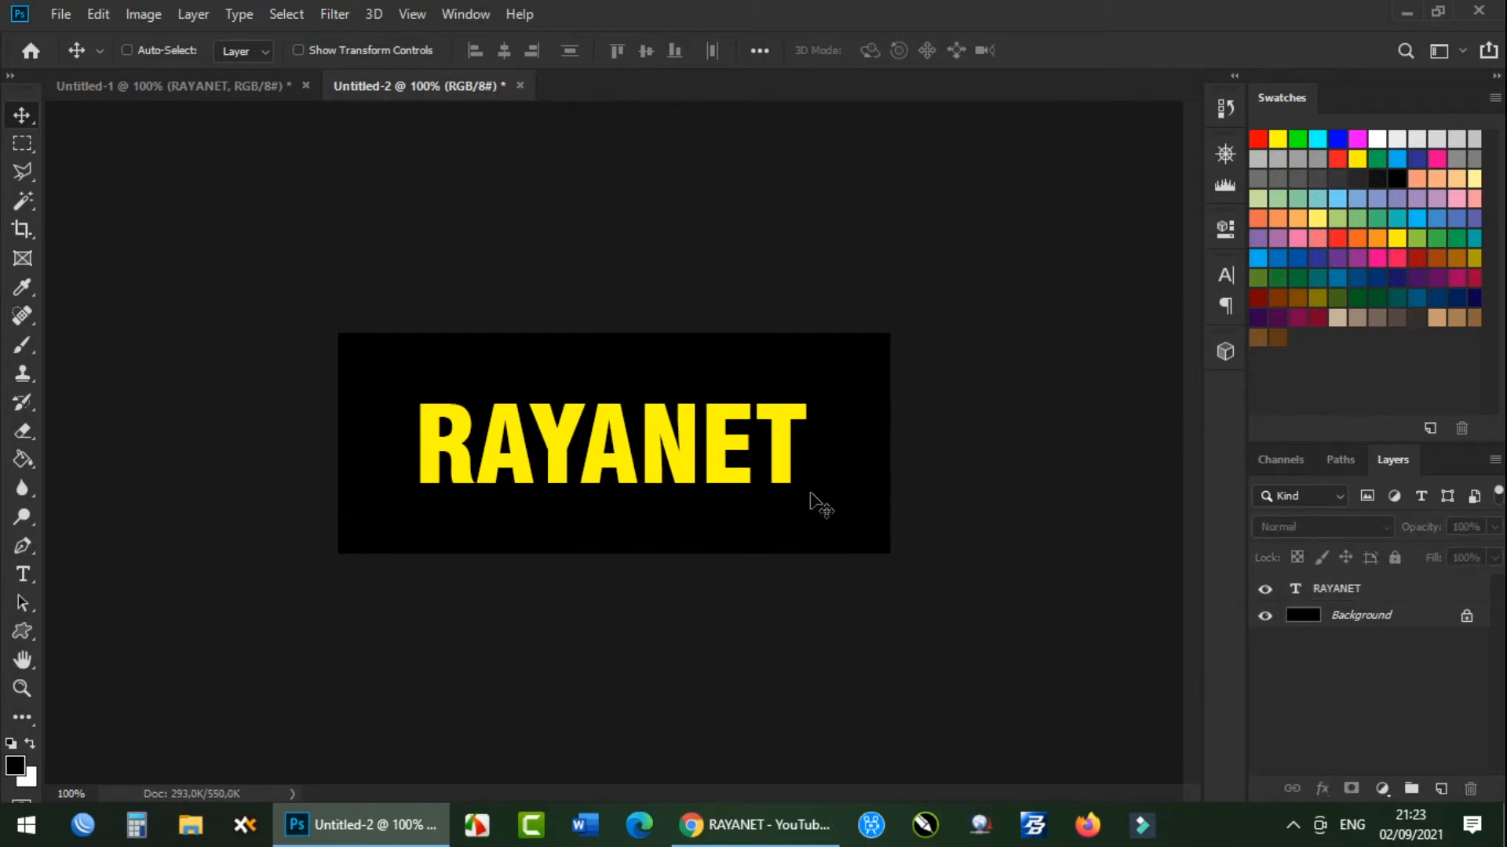
# Add a black 4 px outside stroke effect to the RAYANET text layer.
pyautogui.click(1334, 594)
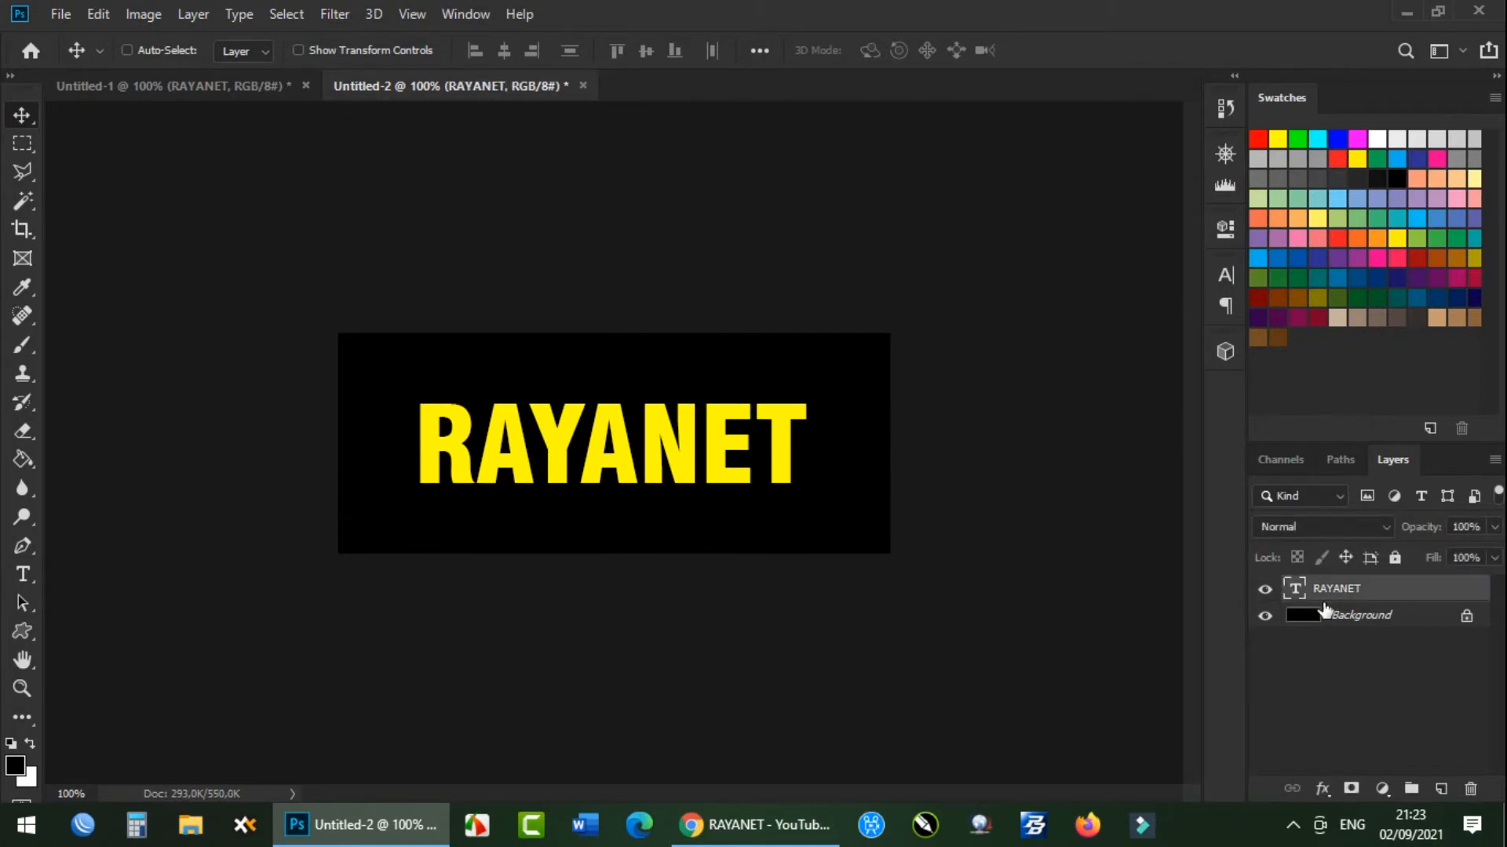
pyautogui.rightClick(1336, 594)
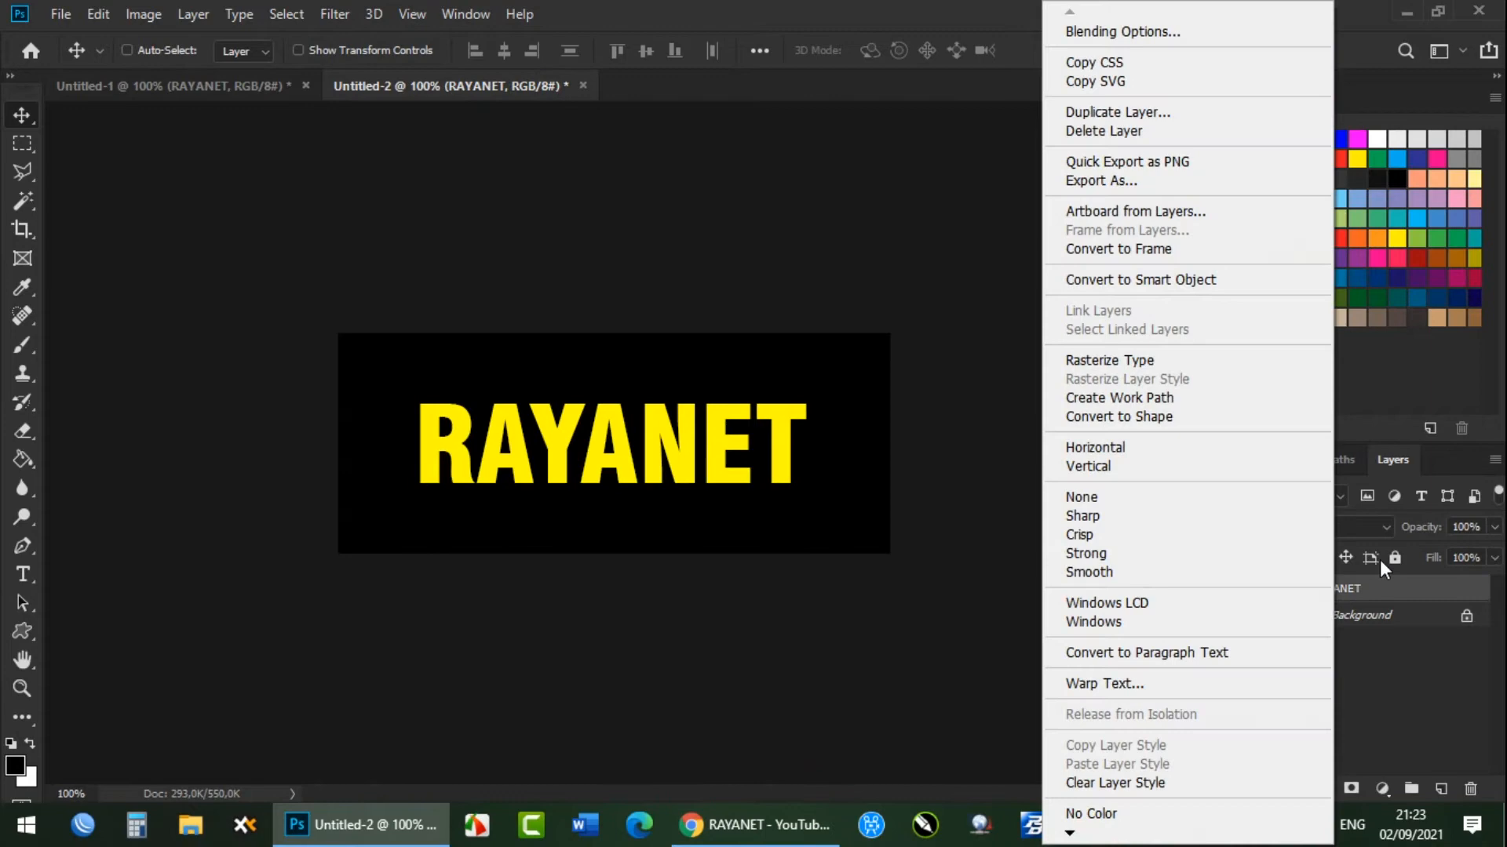
pyautogui.click(1148, 30)
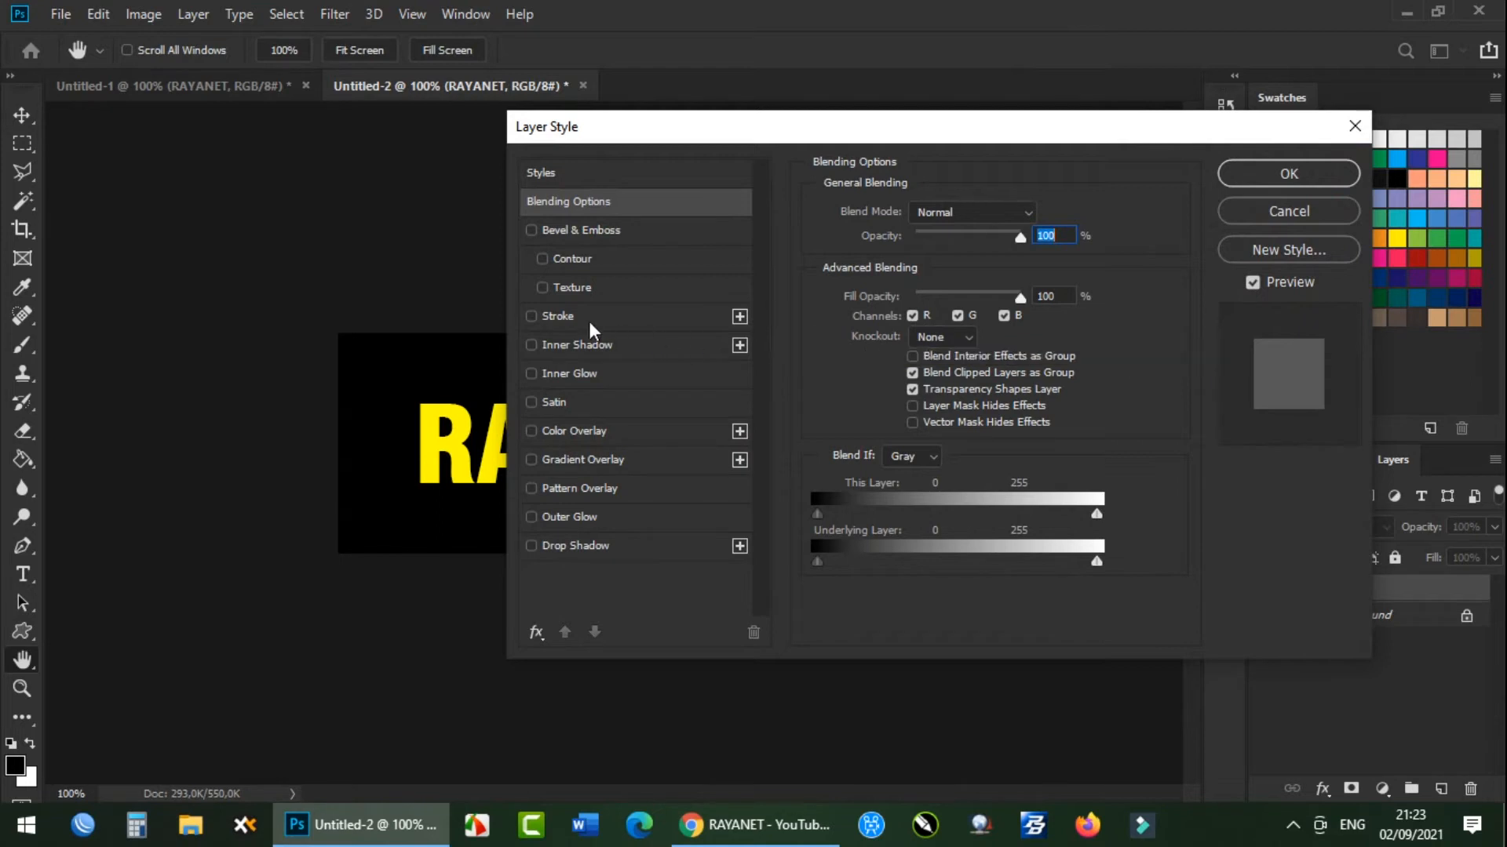
pyautogui.click(549, 317)
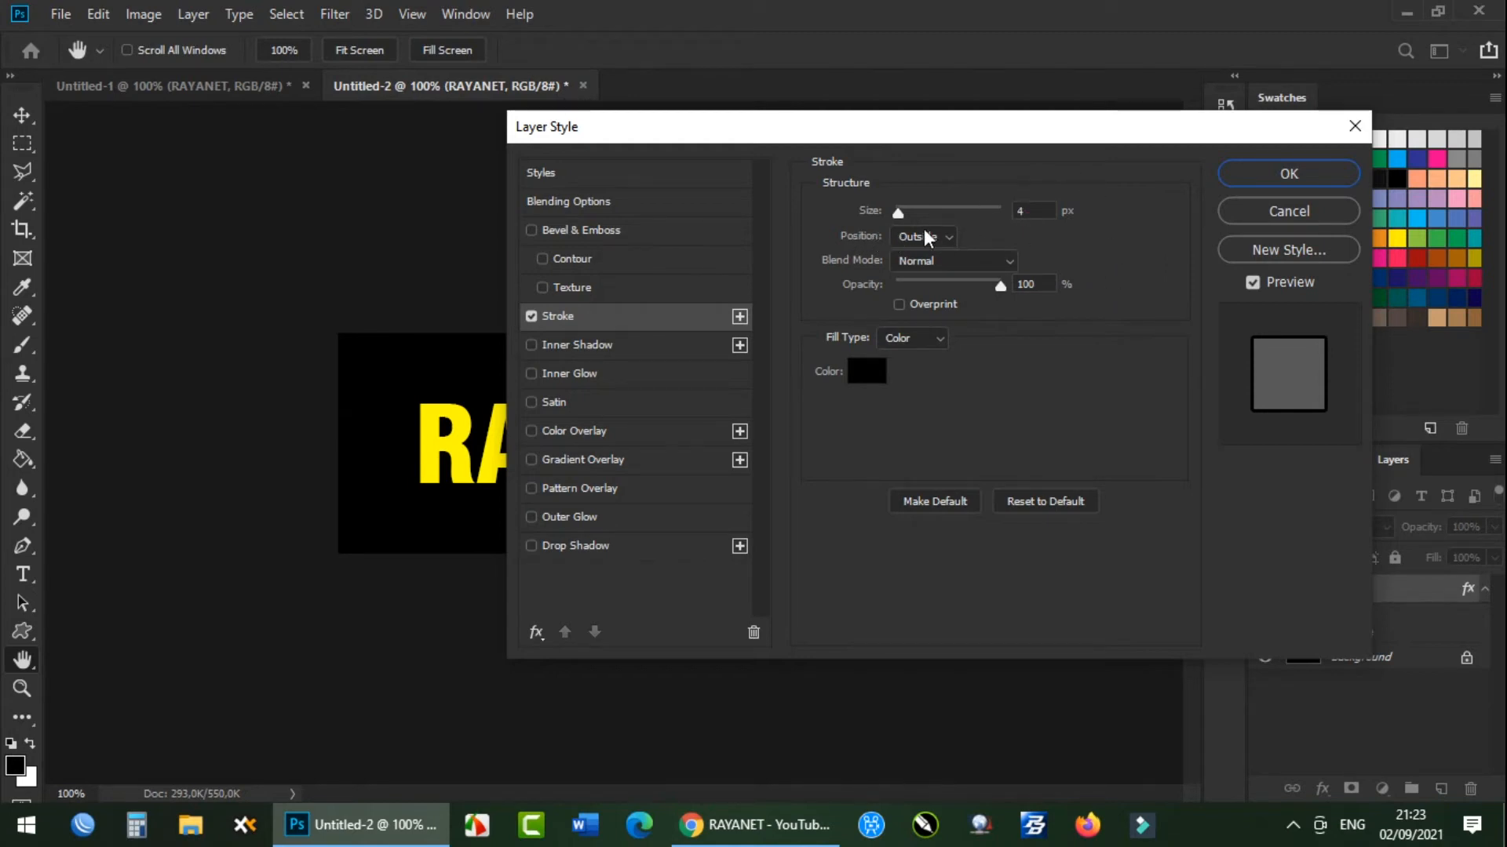
pyautogui.click(859, 374)
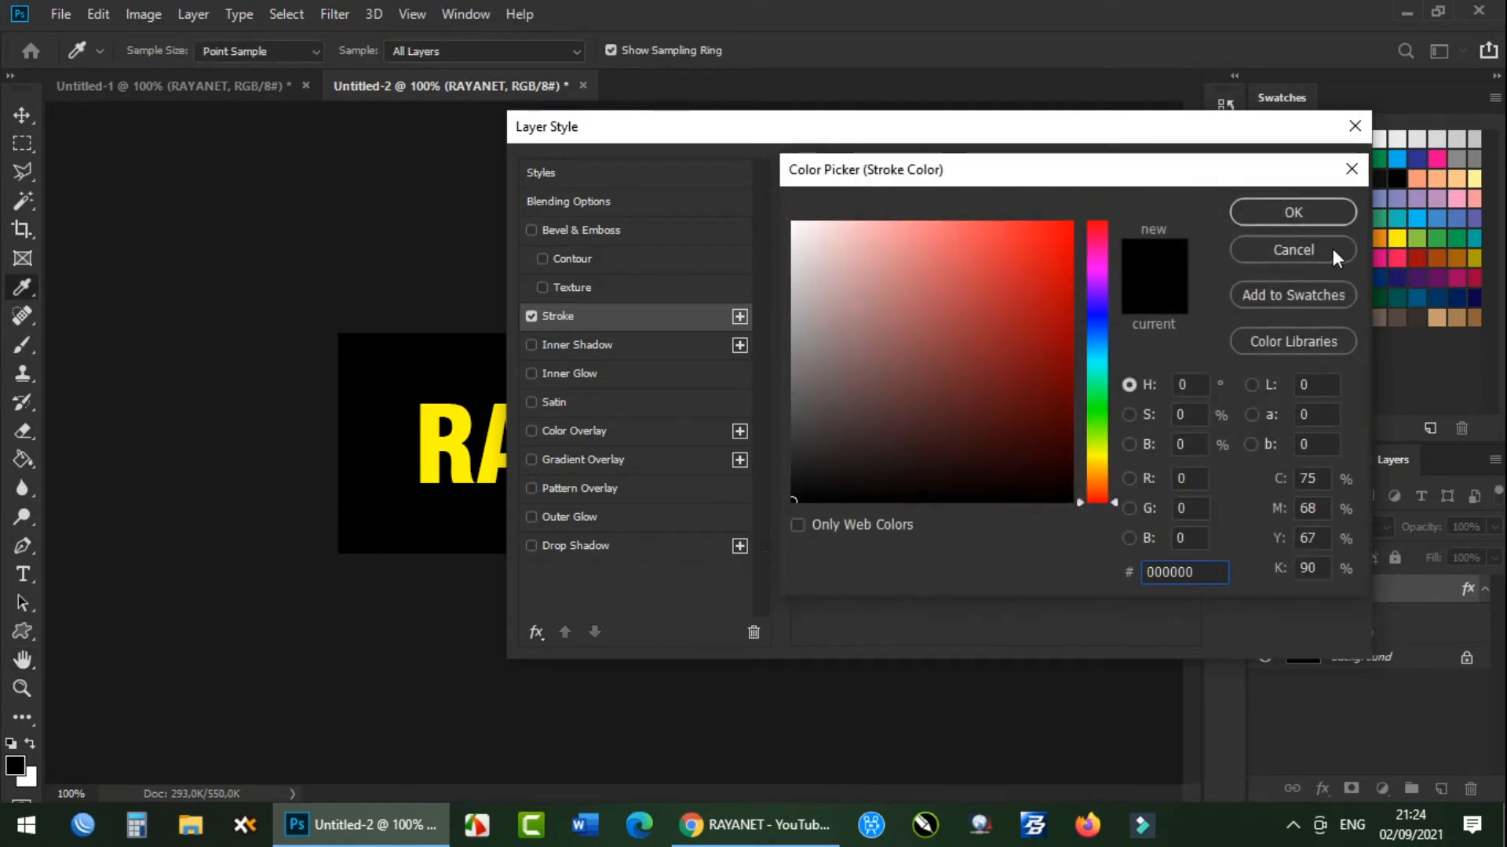
pyautogui.click(1253, 207)
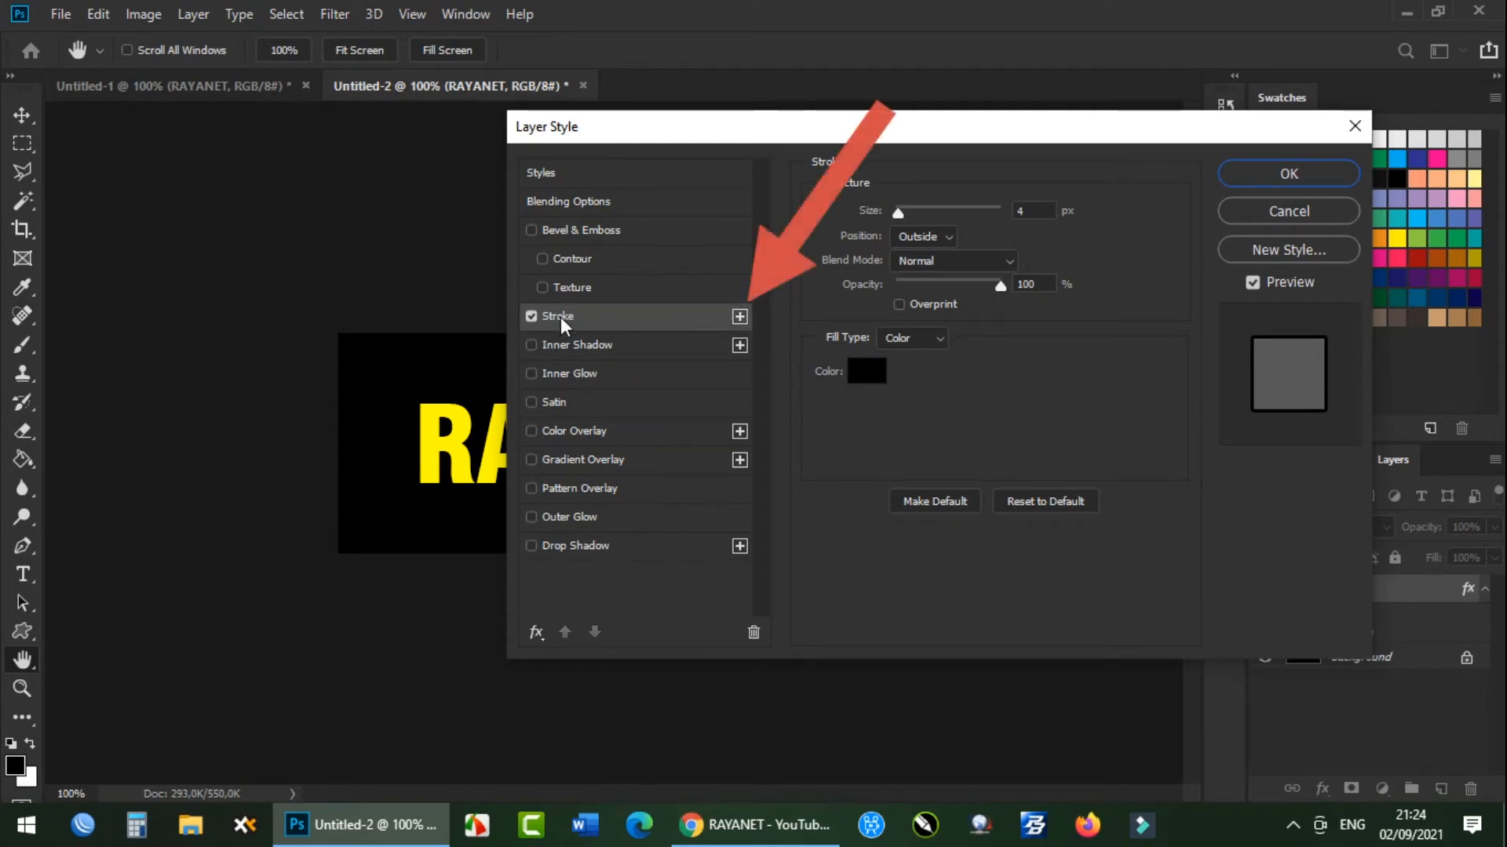
# Add a second stroke beneath the first, set it to 8 px and white, and apply the layer style.
pyautogui.click(740, 315)
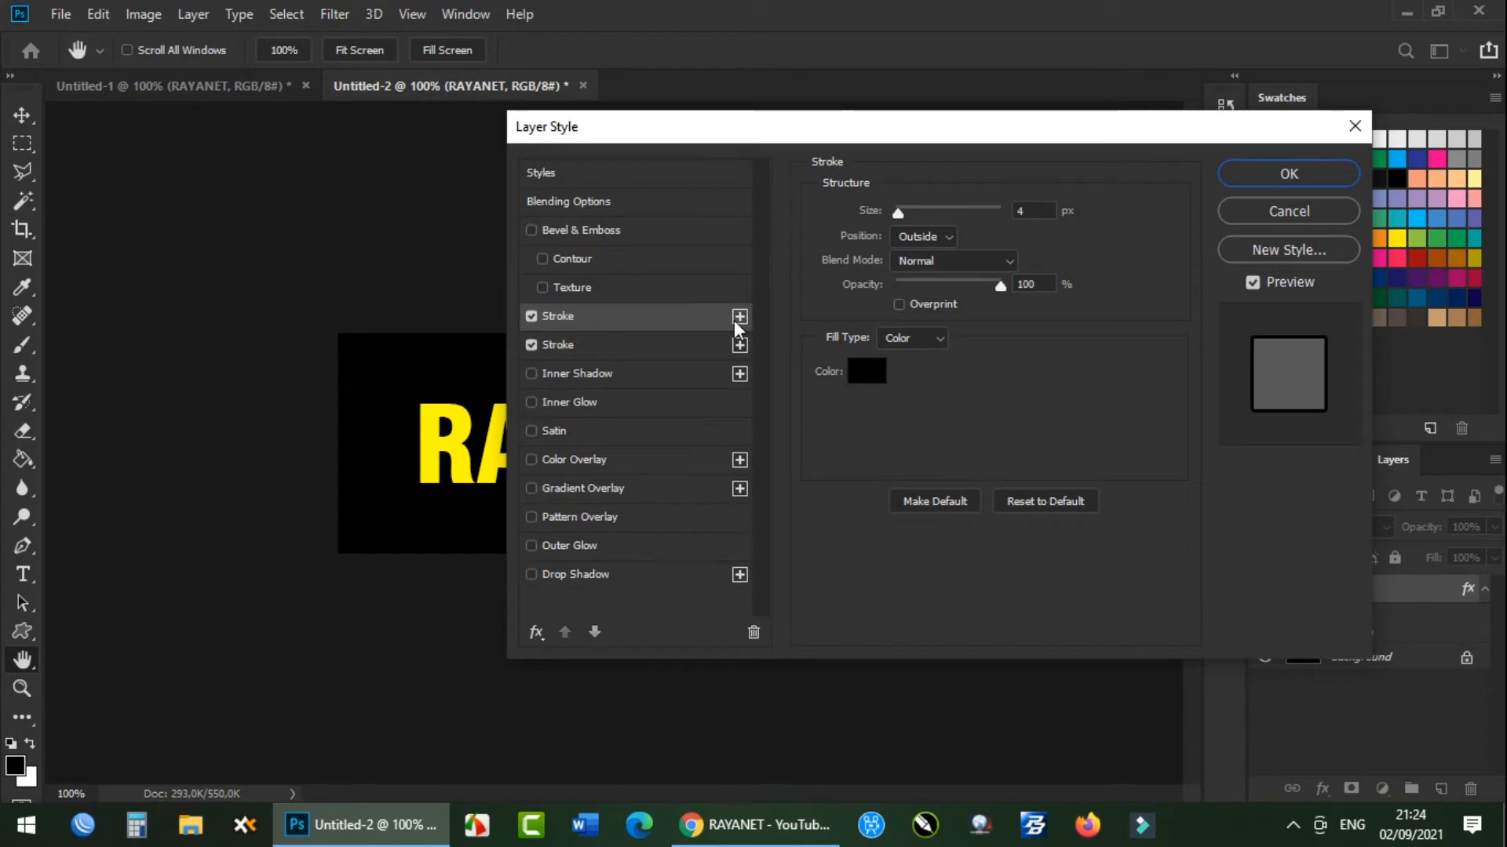
pyautogui.click(604, 345)
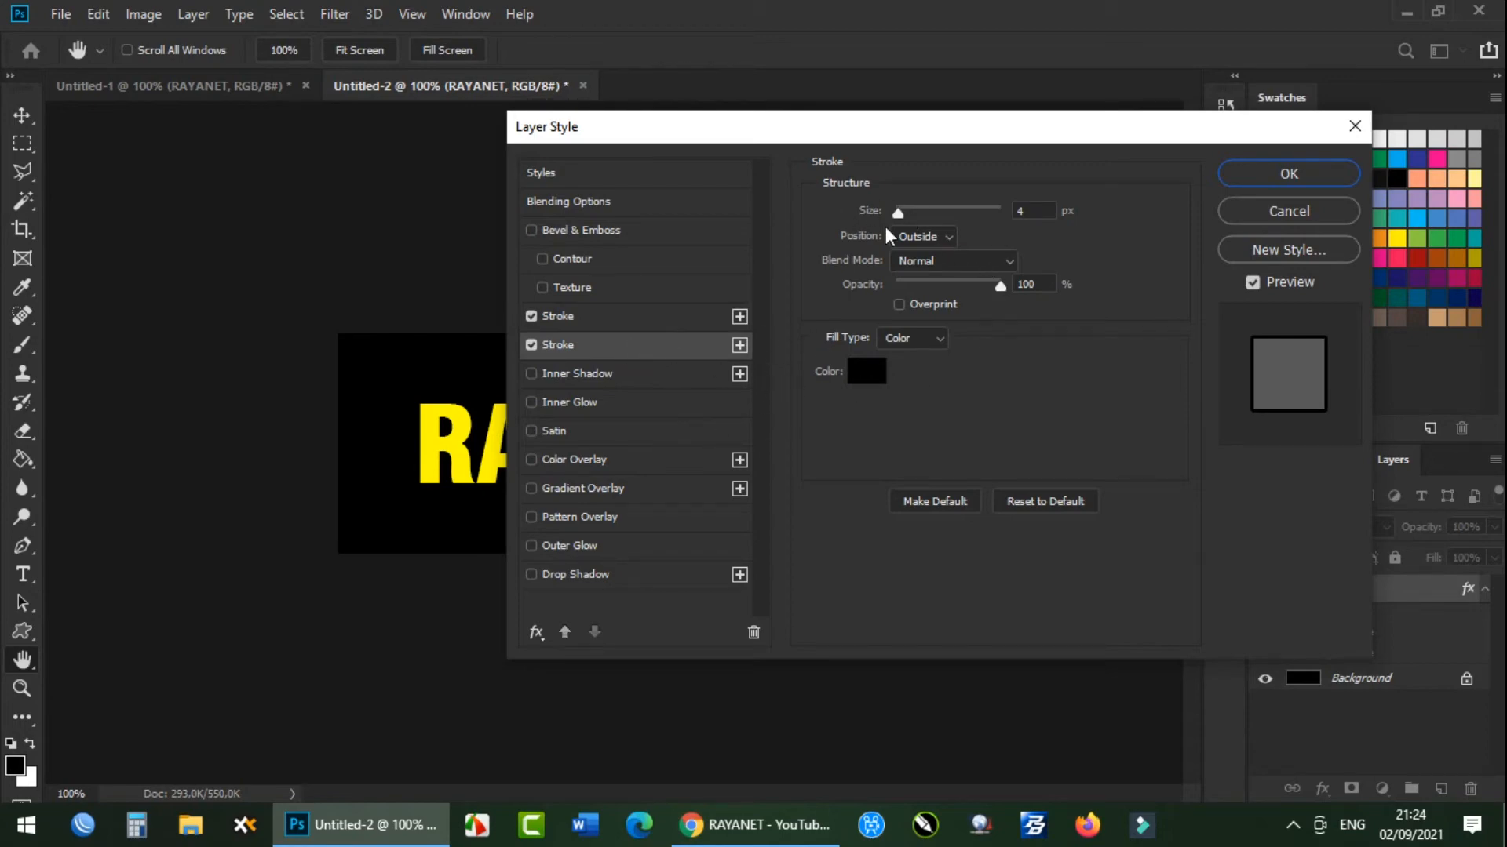
pyautogui.moveTo(1028, 210); pyautogui.dragTo(974, 204)
pyautogui.write('8')
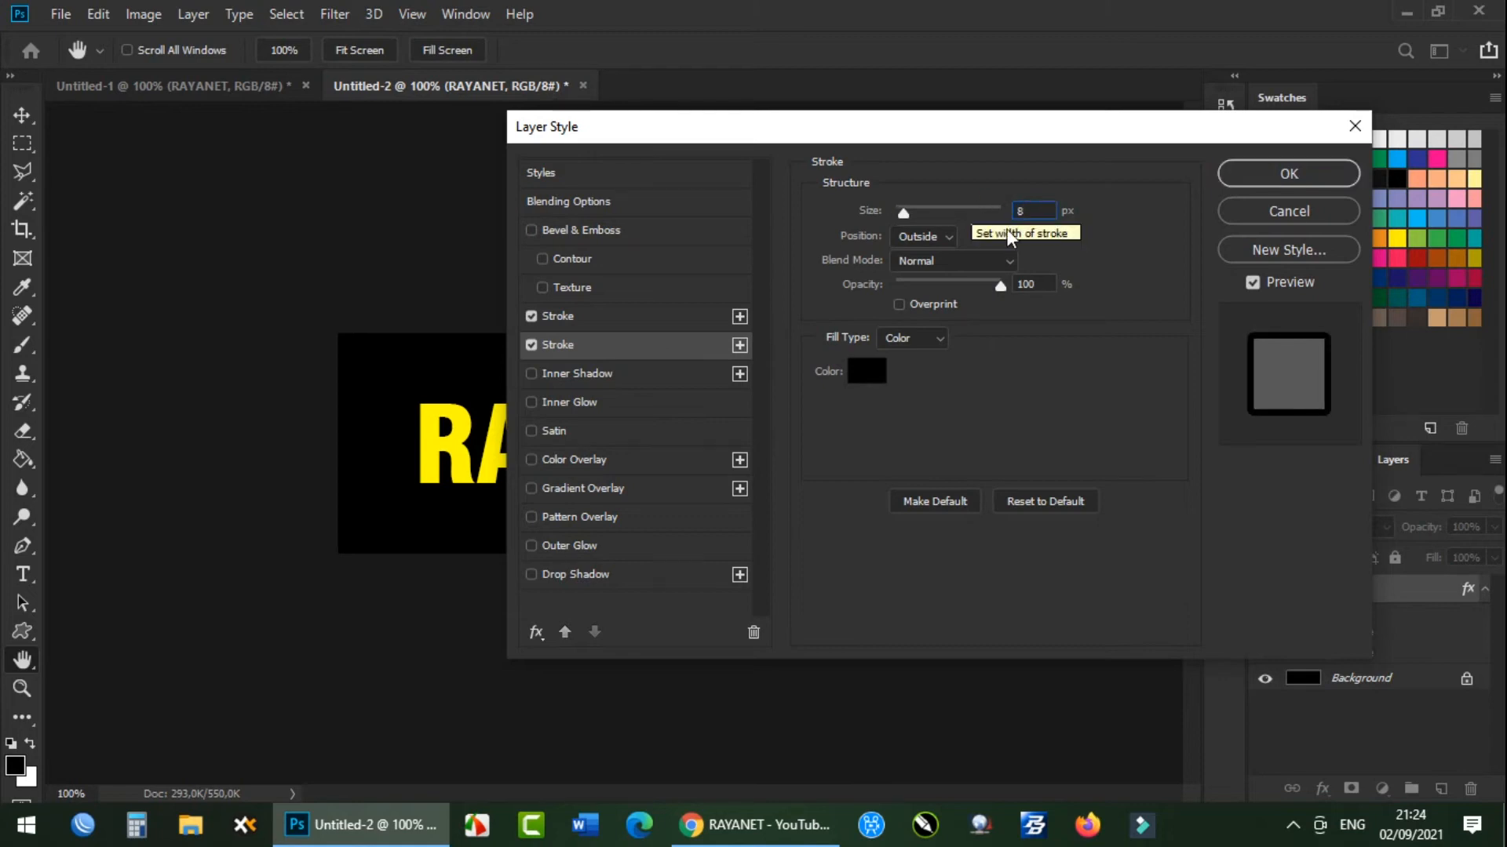
pyautogui.click(866, 381)
pyautogui.moveTo(822, 365); pyautogui.dragTo(790, 219)
pyautogui.click(1280, 212)
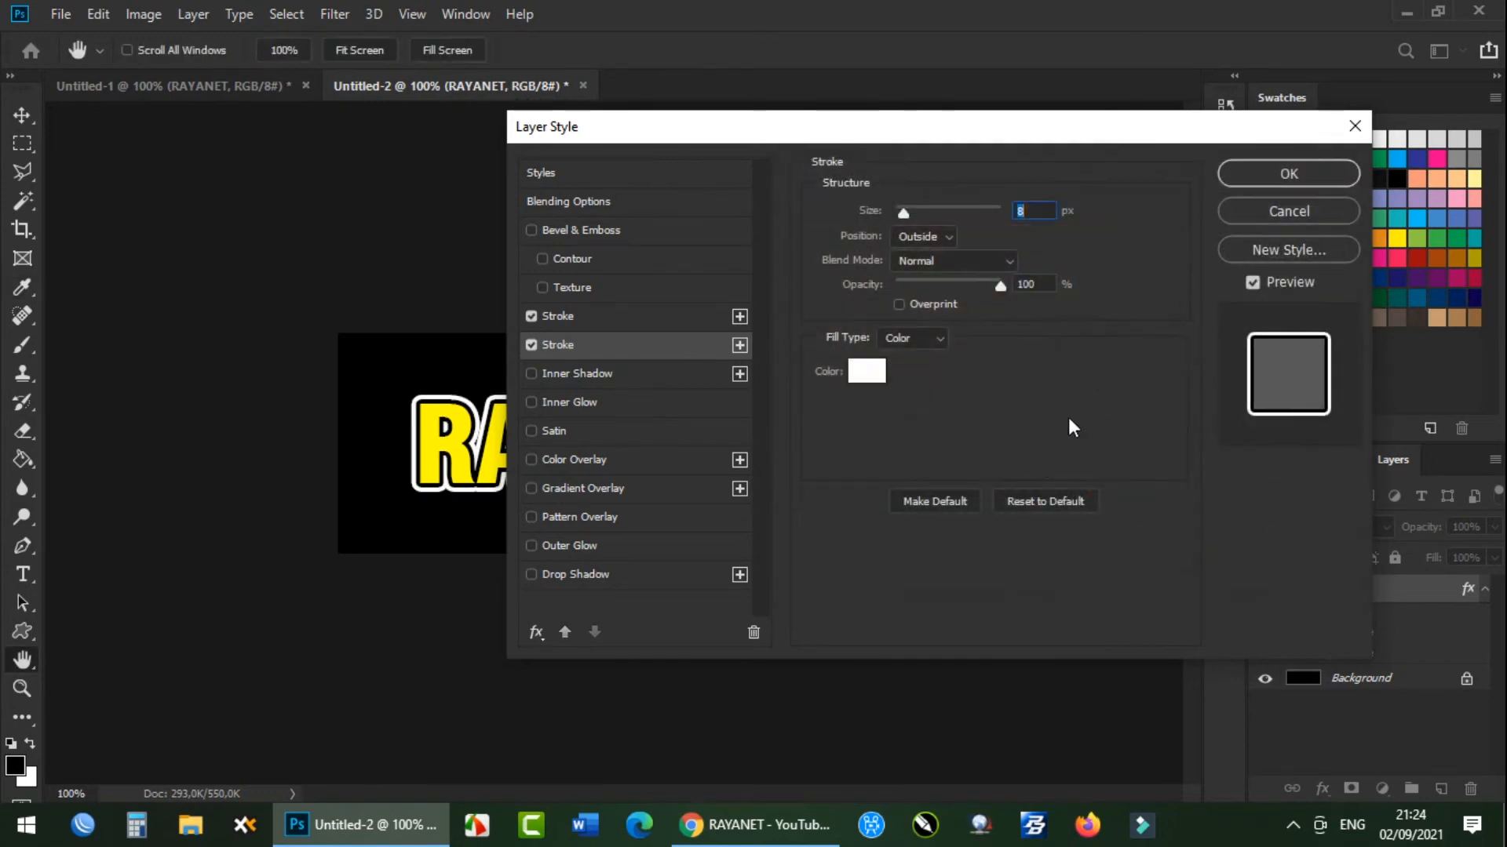
pyautogui.click(1246, 168)
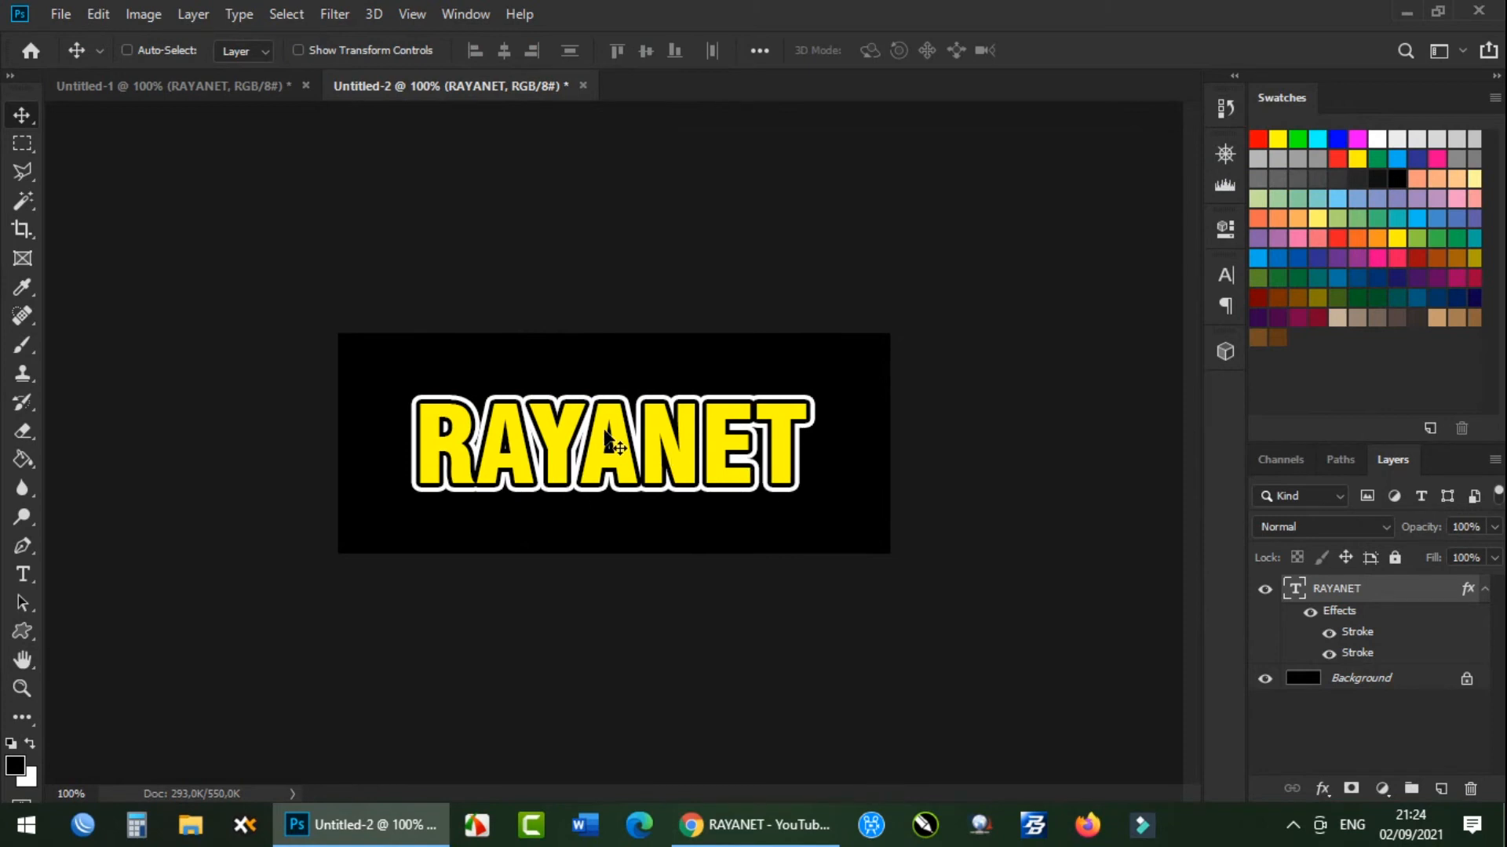
# Apply a yellow-to-red Gradient Overlay and a Bevel & Emboss with Texture to the RAYANET text layer.
pyautogui.rightClick(1351, 590)
pyautogui.click(1154, 31)
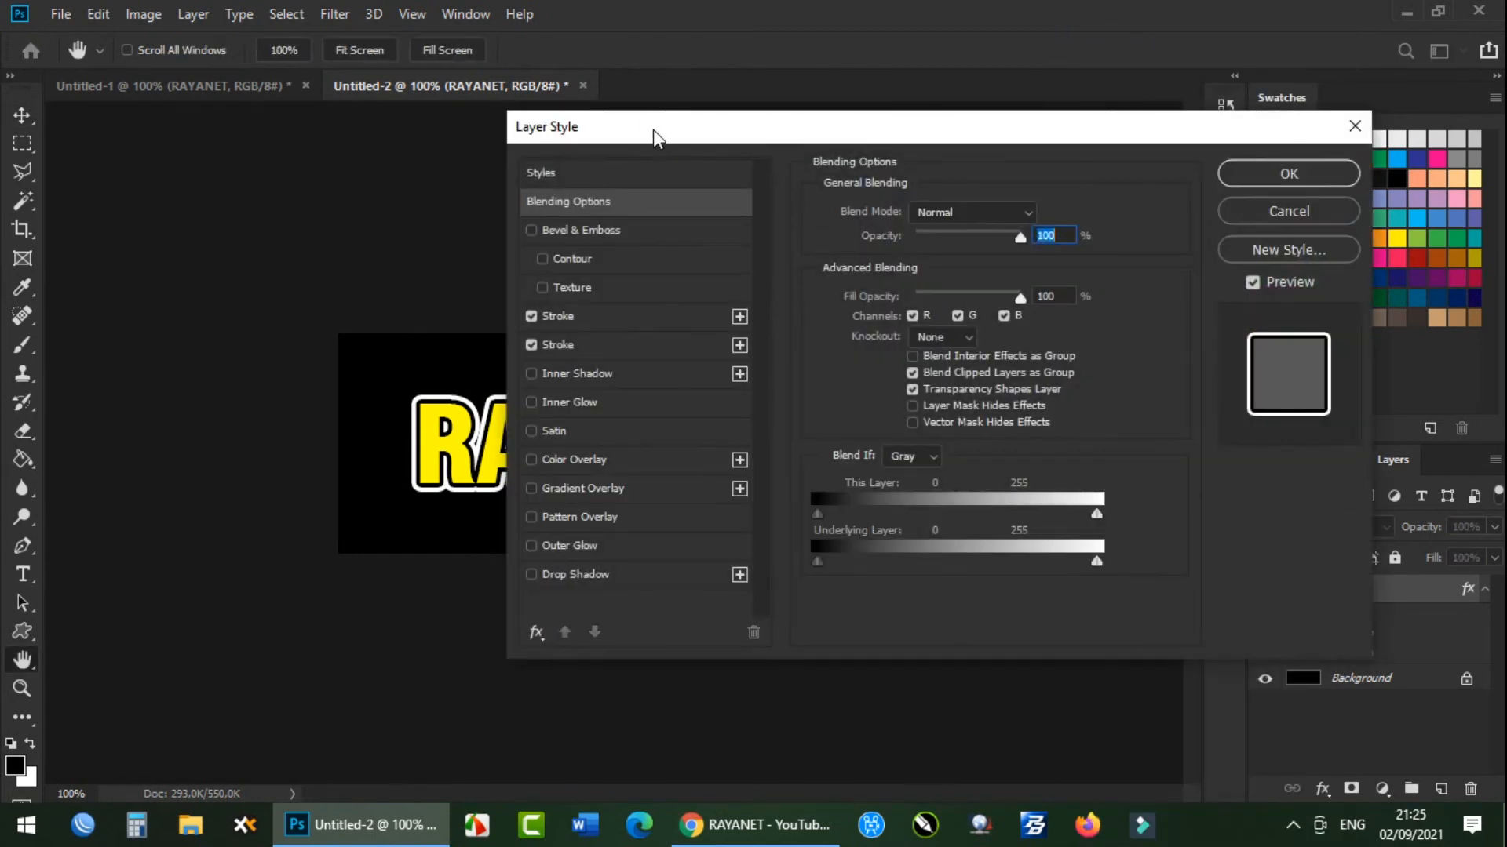
pyautogui.click(576, 493)
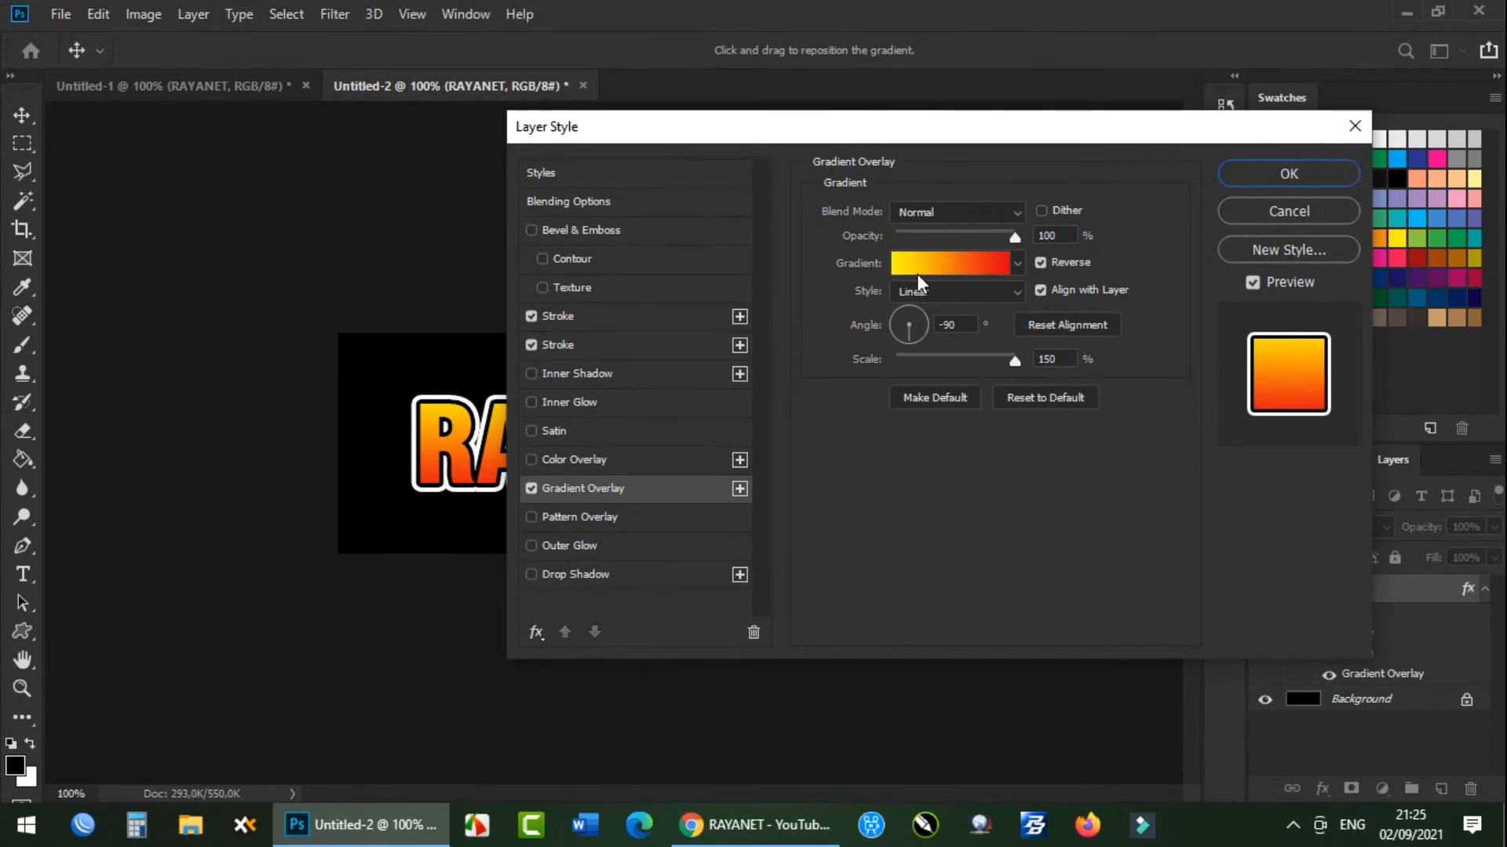
pyautogui.click(563, 231)
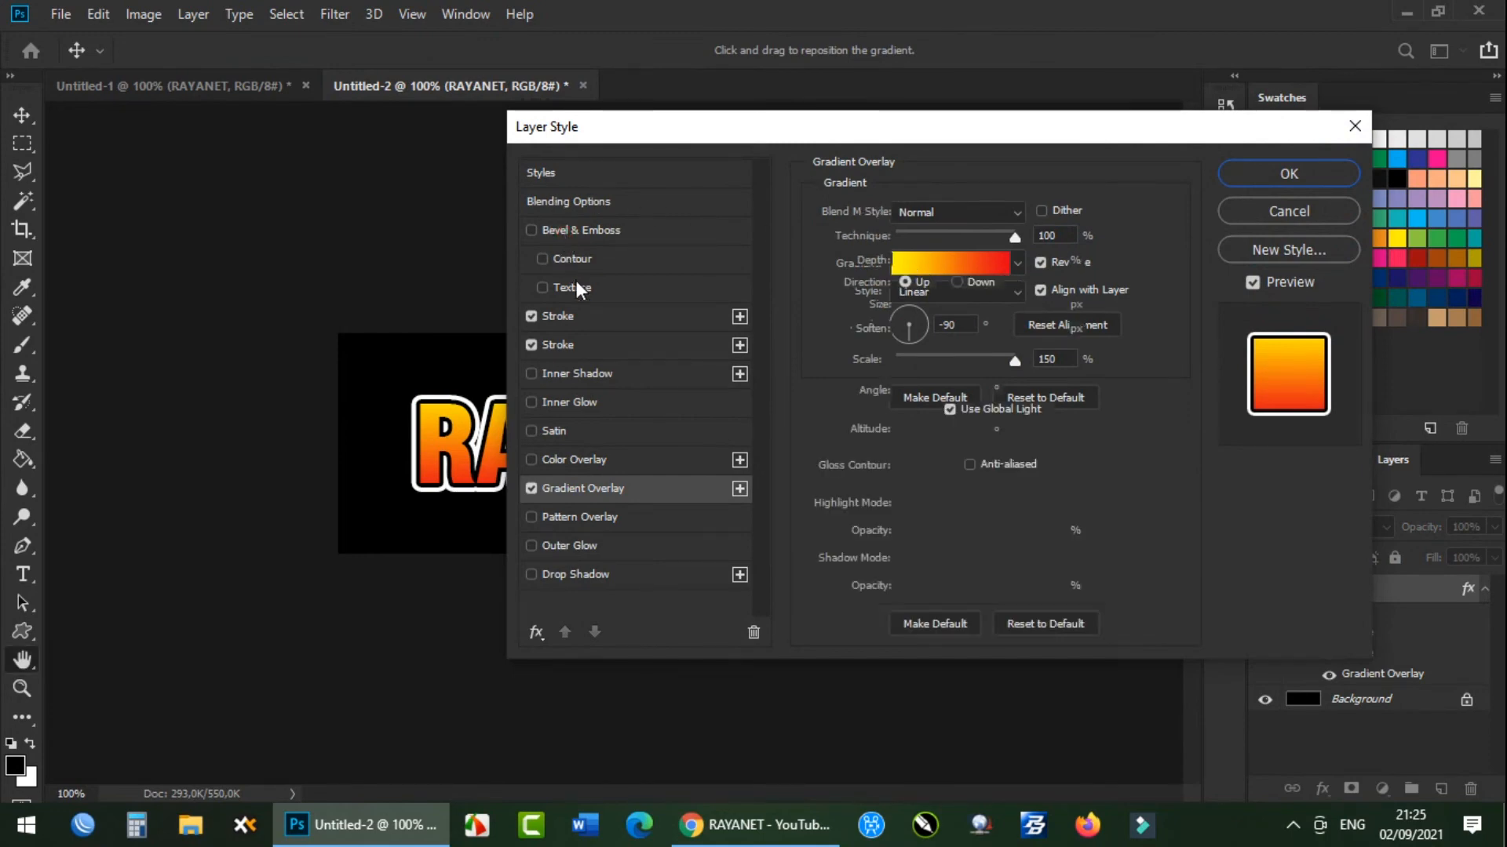
pyautogui.click(572, 288)
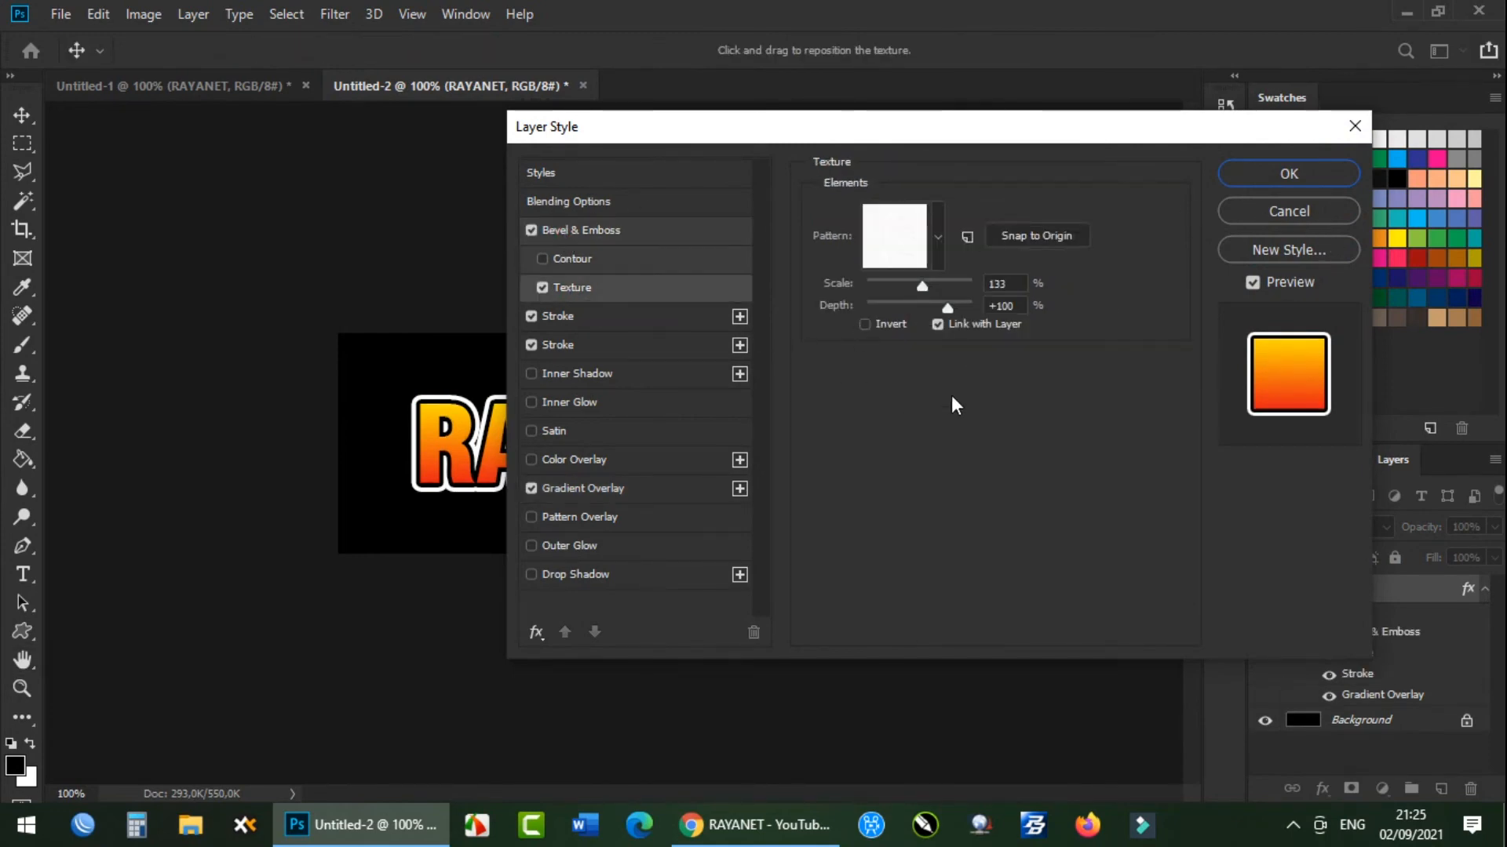
pyautogui.click(1263, 181)
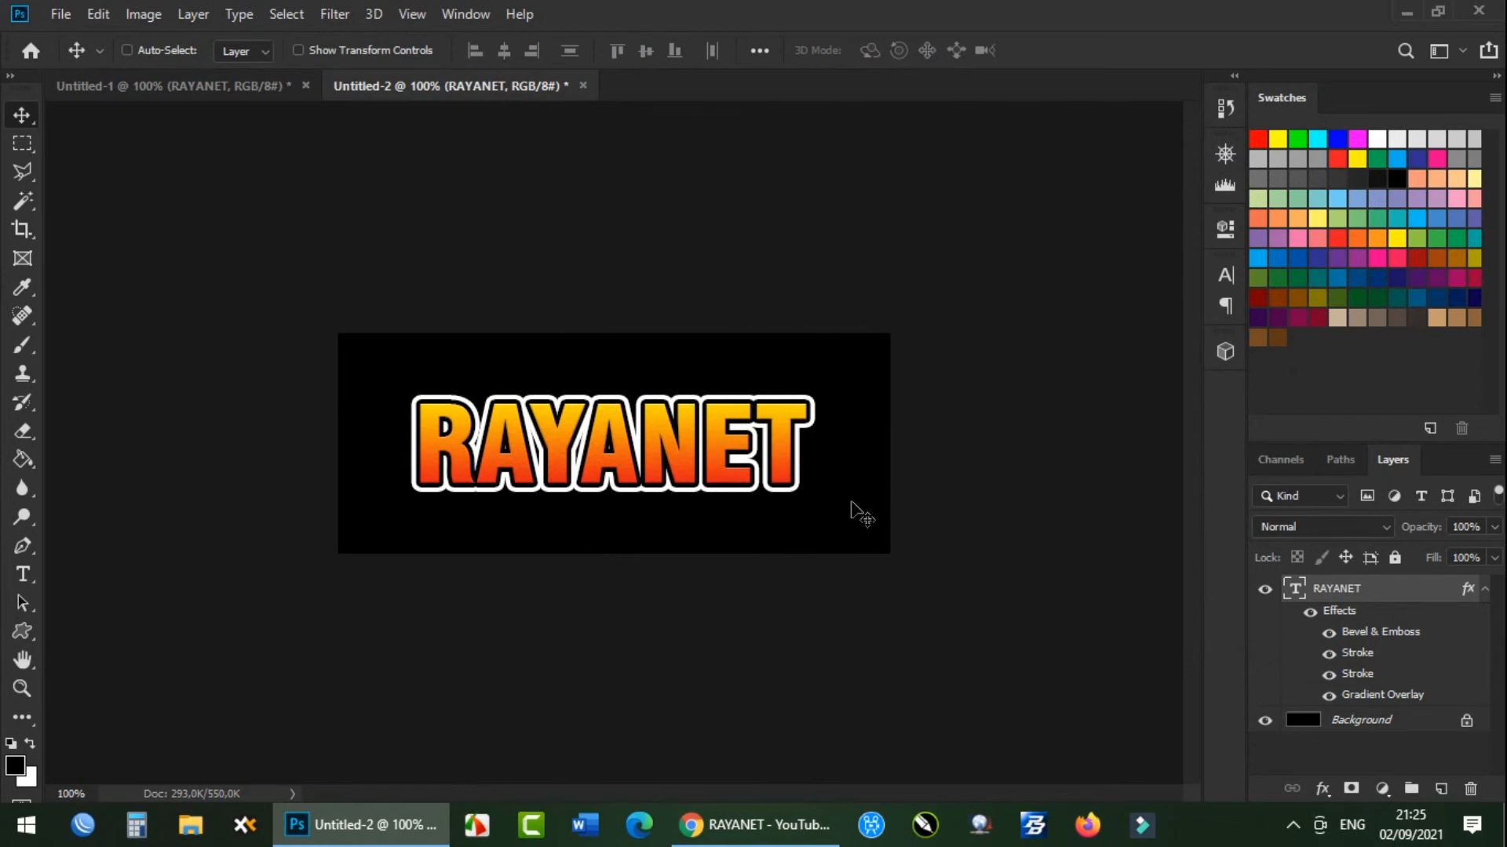
# Add three more stroke effects to the RAYANET layer's style.
pyautogui.click(1350, 611)
pyautogui.rightClick(1350, 611)
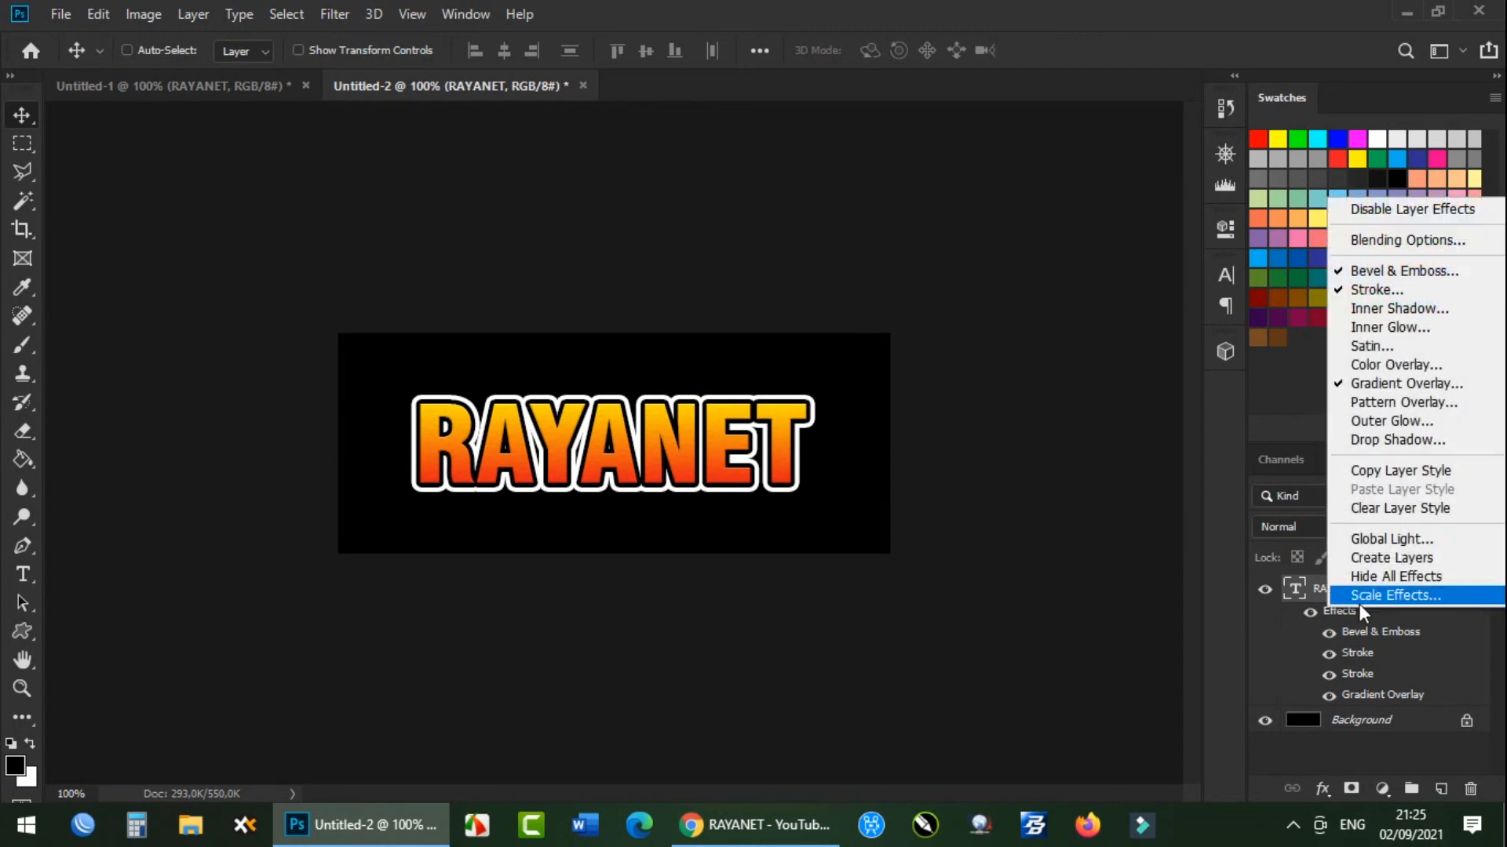
pyautogui.click(1403, 238)
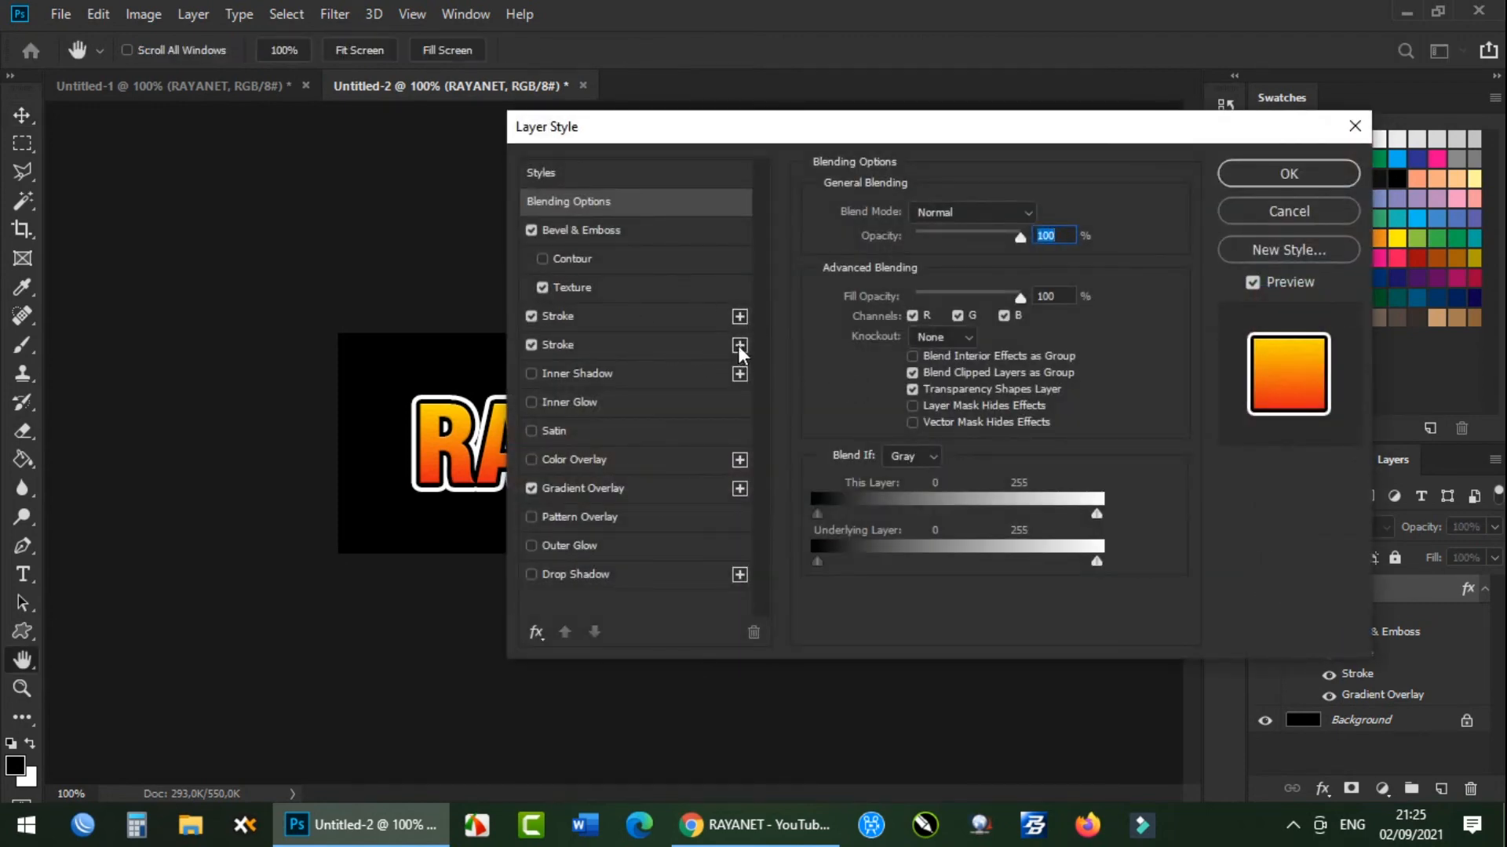
pyautogui.click(739, 345)
pyautogui.click(739, 346)
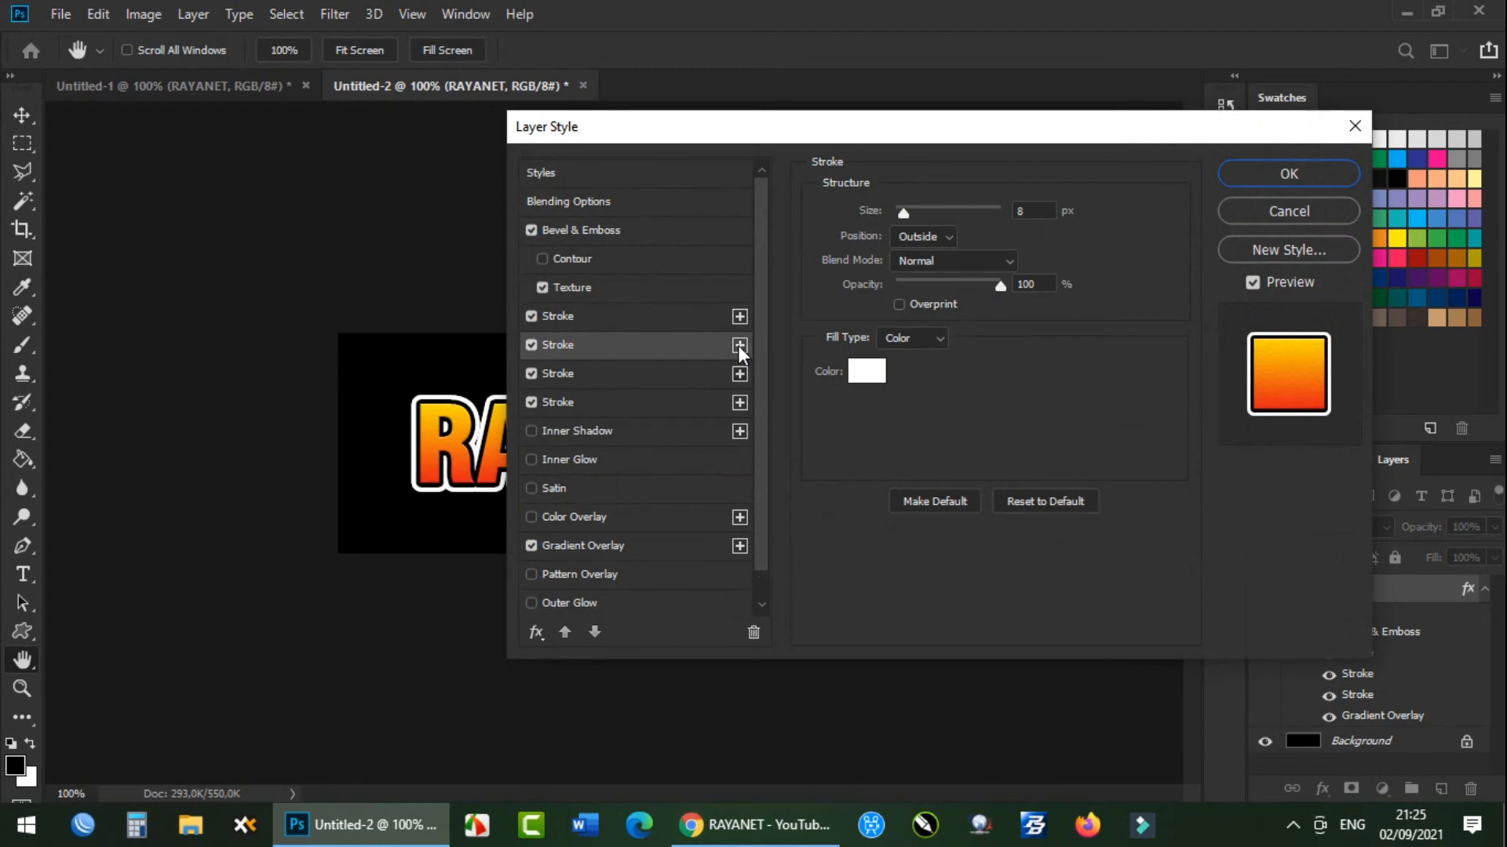
pyautogui.click(739, 345)
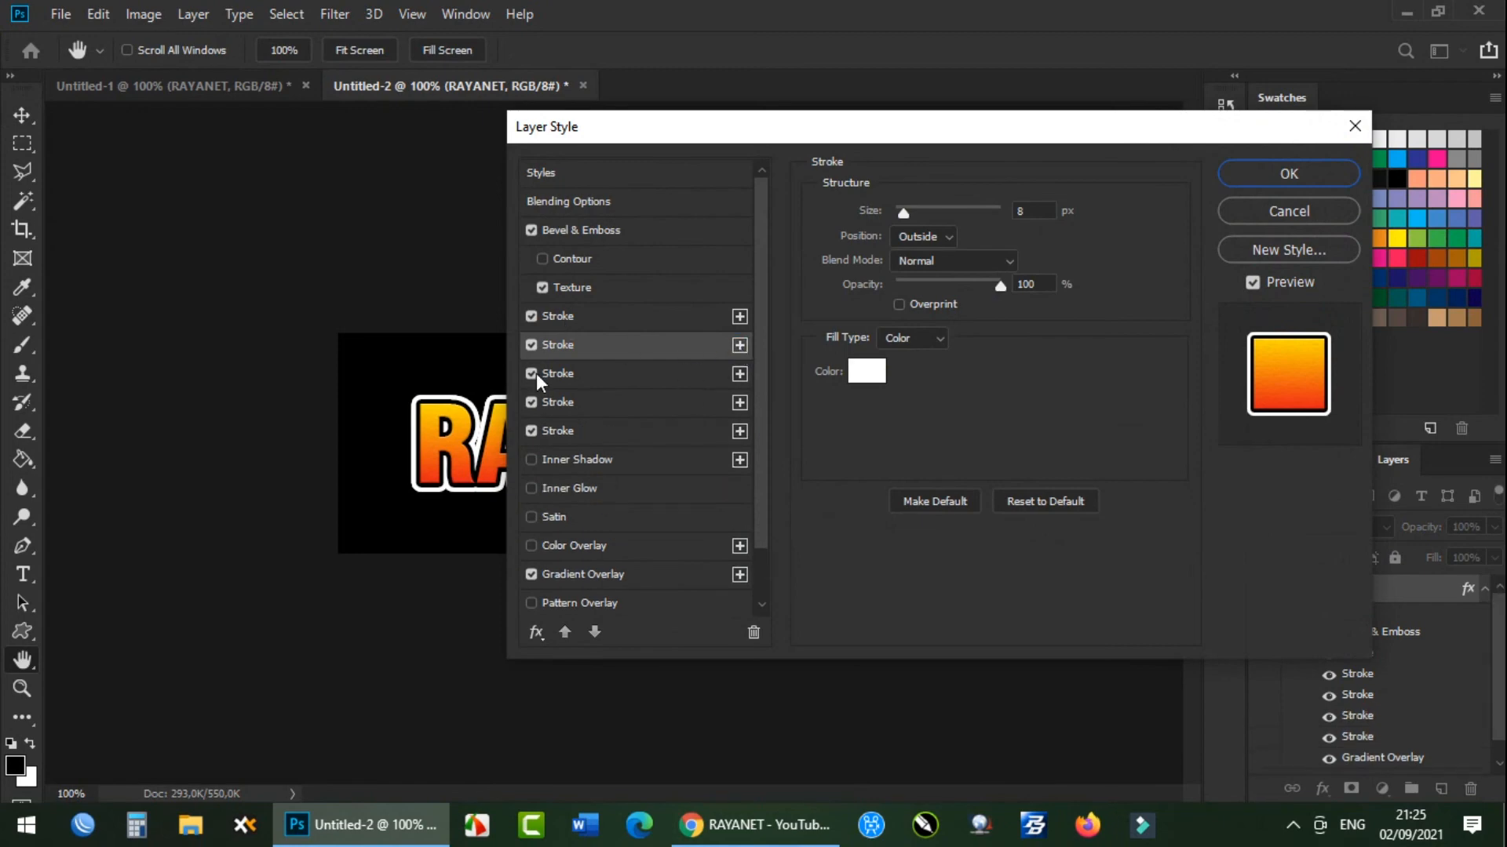
# Delete the extra stroke effects from the RAYANET layer and apply the layer style.
pyautogui.click(753, 632)
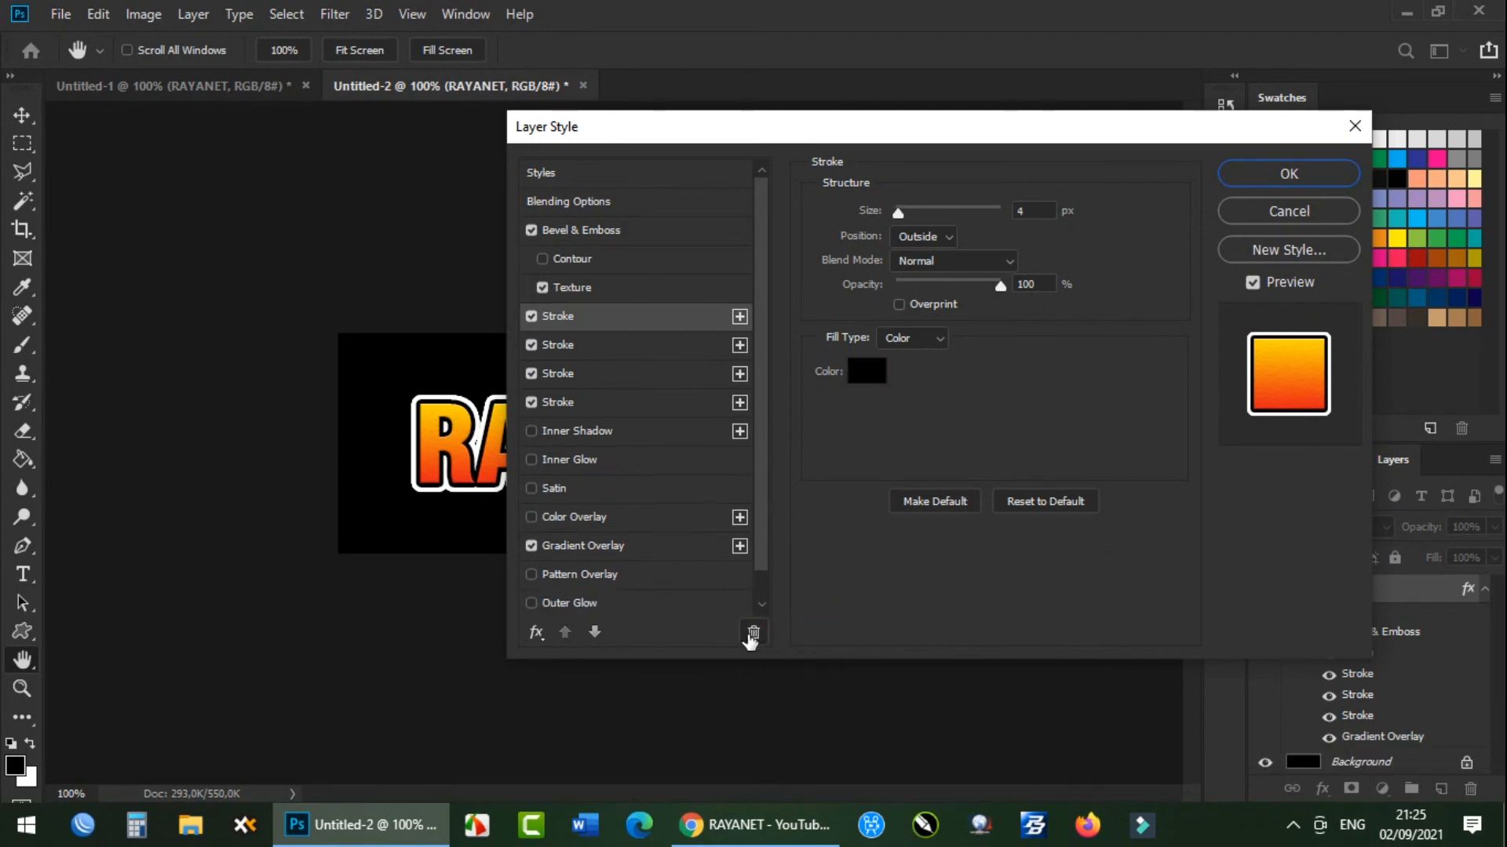
pyautogui.click(585, 346)
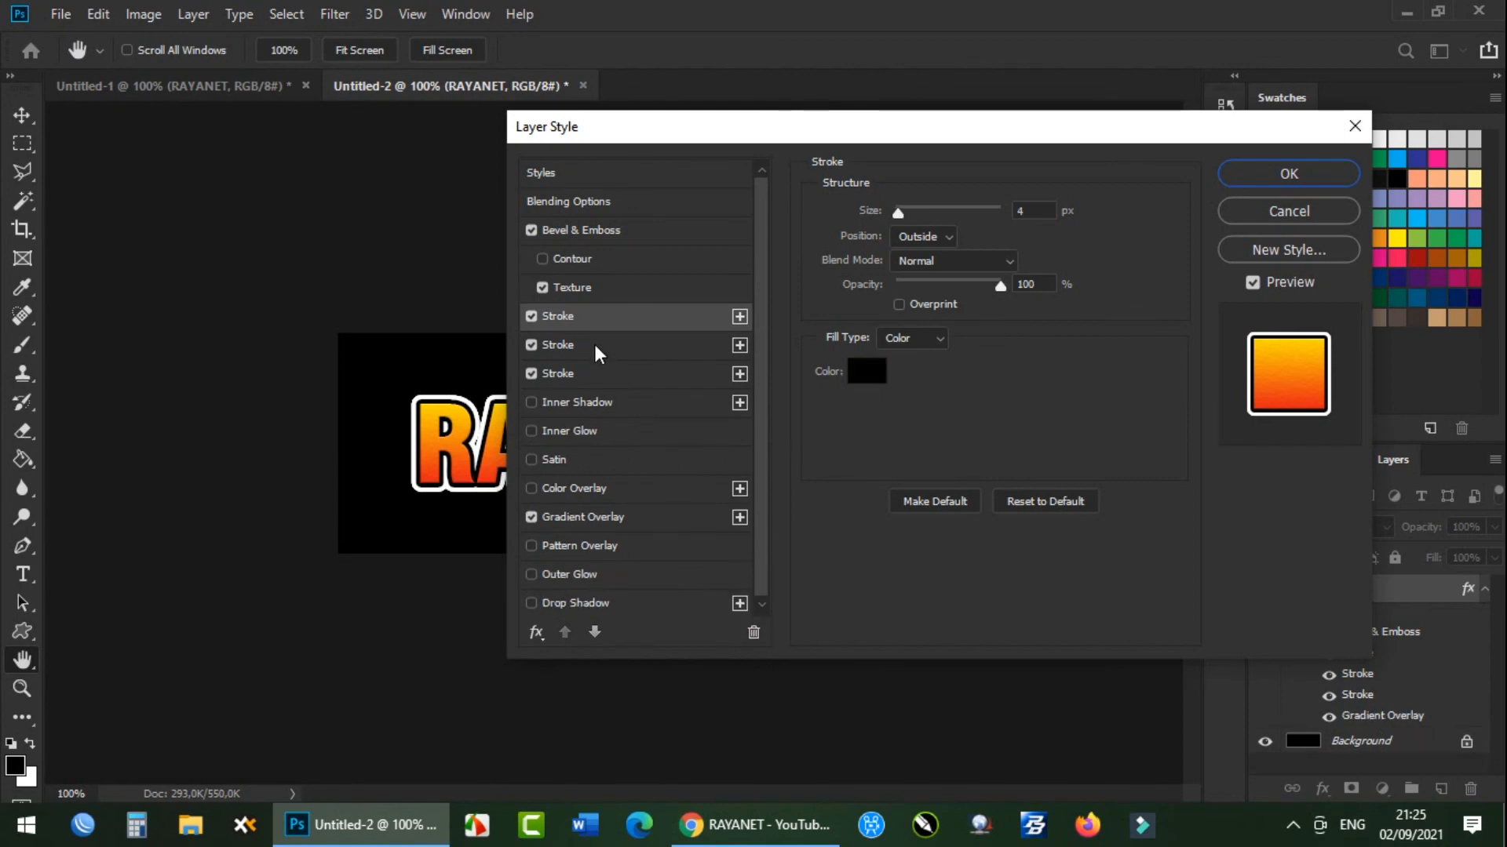
pyautogui.click(593, 345)
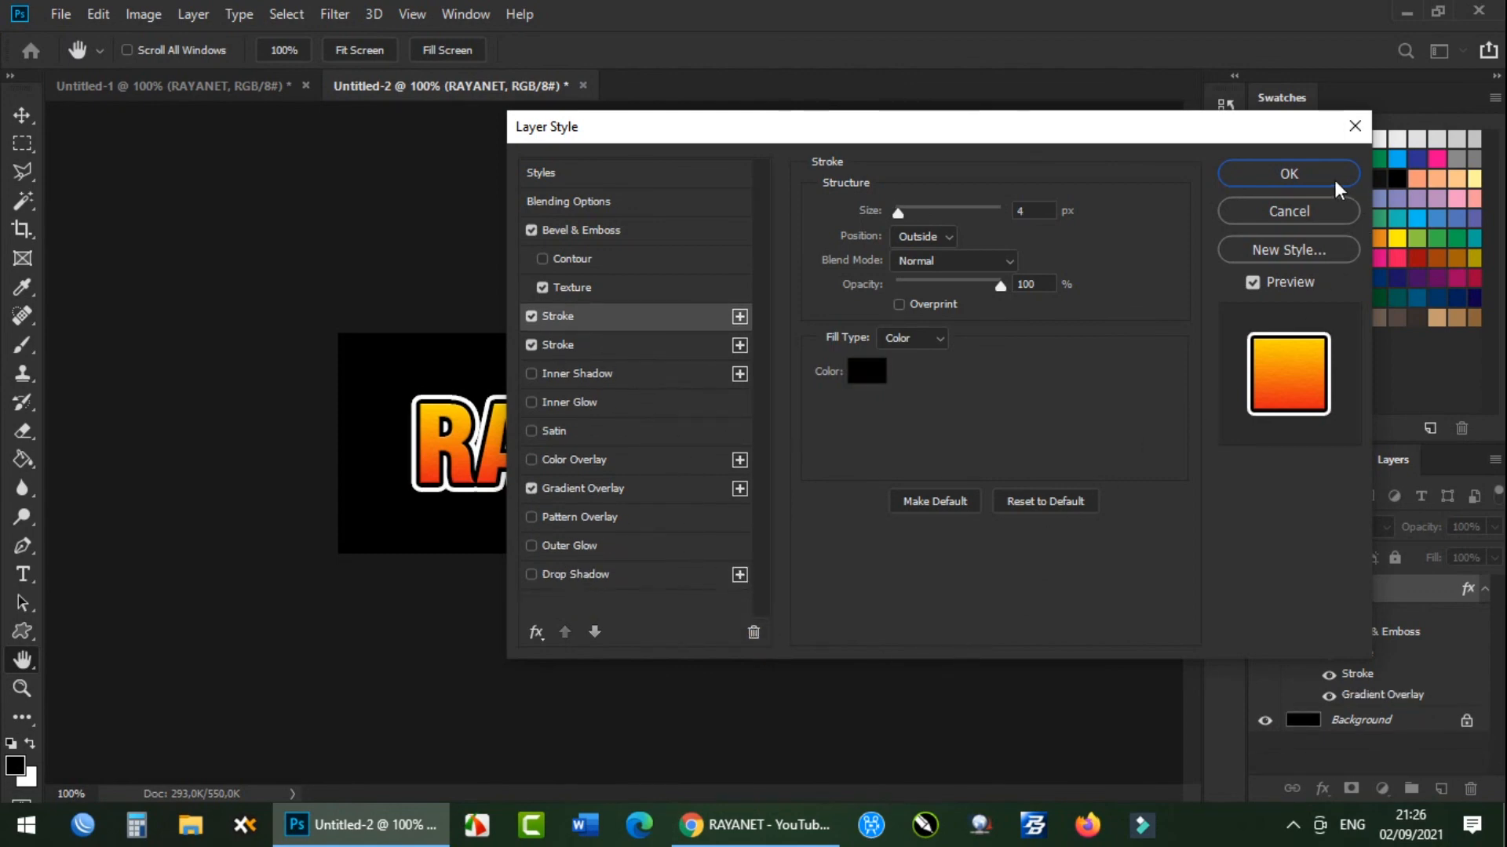
pyautogui.click(1324, 180)
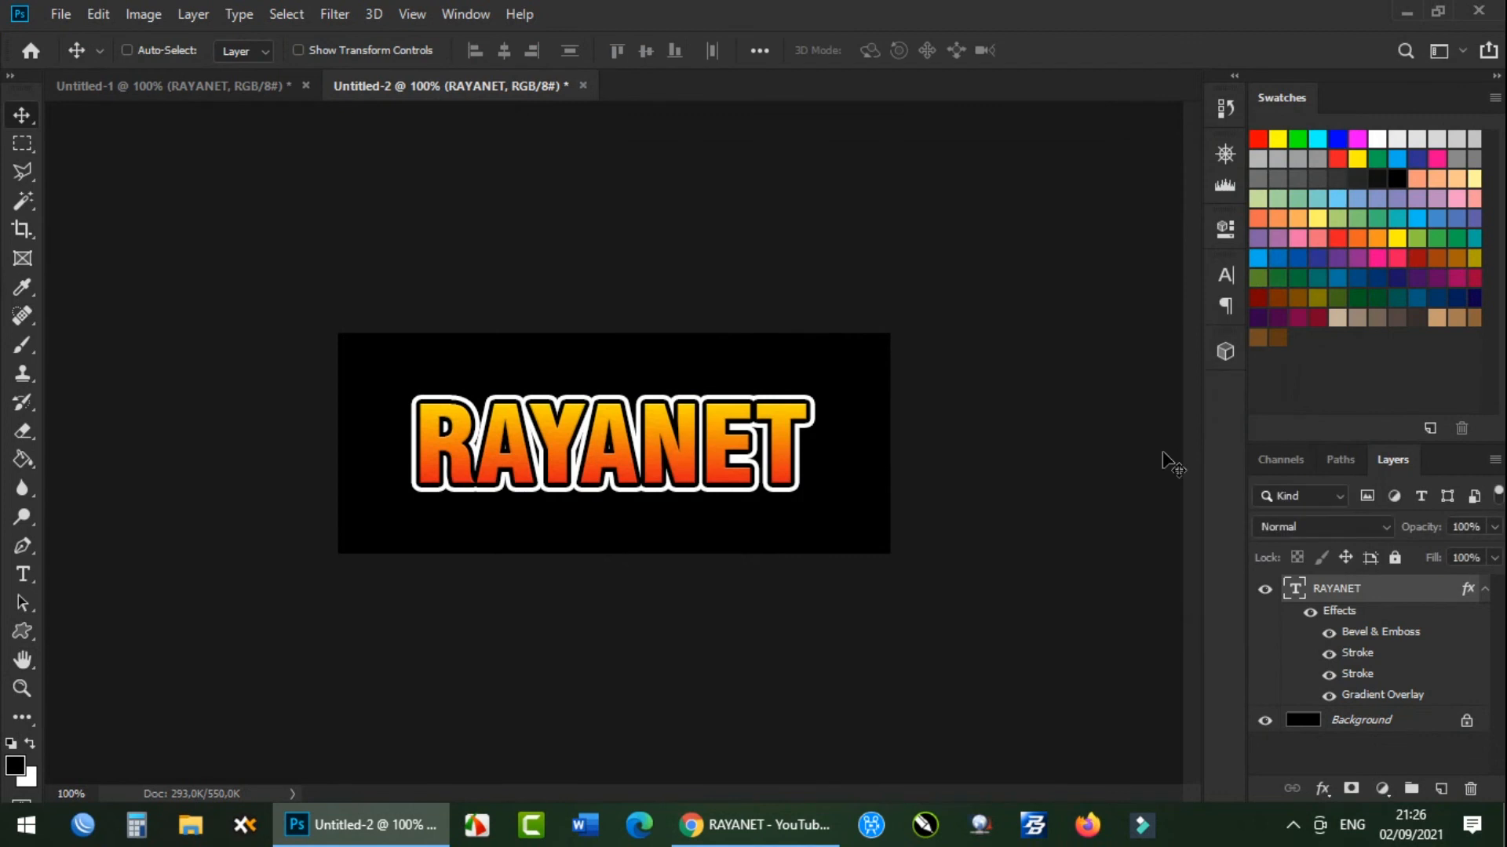